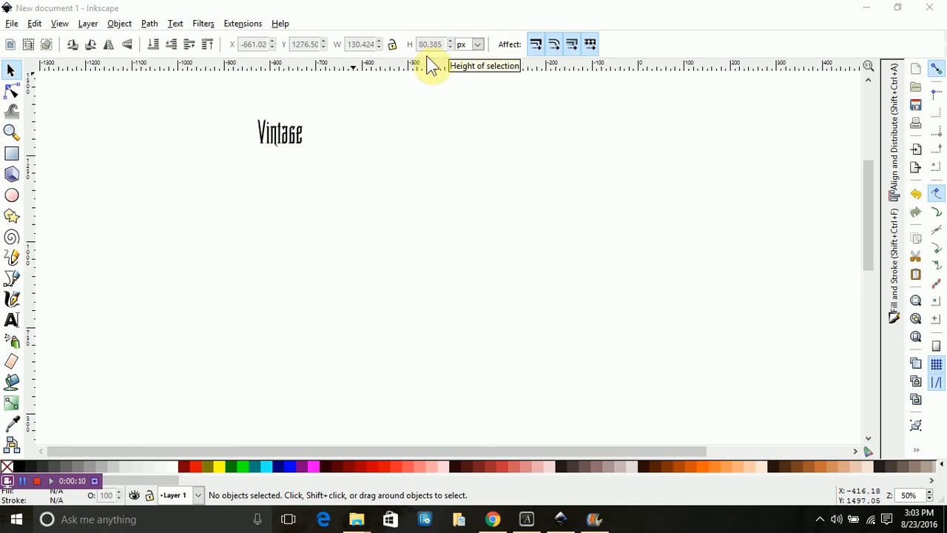
# - Lock the width-to-height ratio and enlarge the Vintage text to about 1314 by 810 px
pyautogui.click(257, 138)
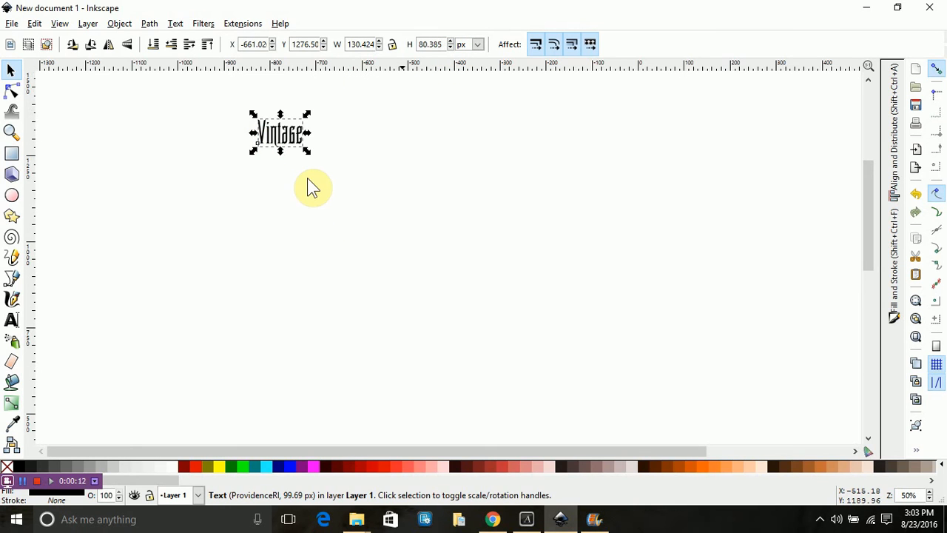
pyautogui.click(392, 44)
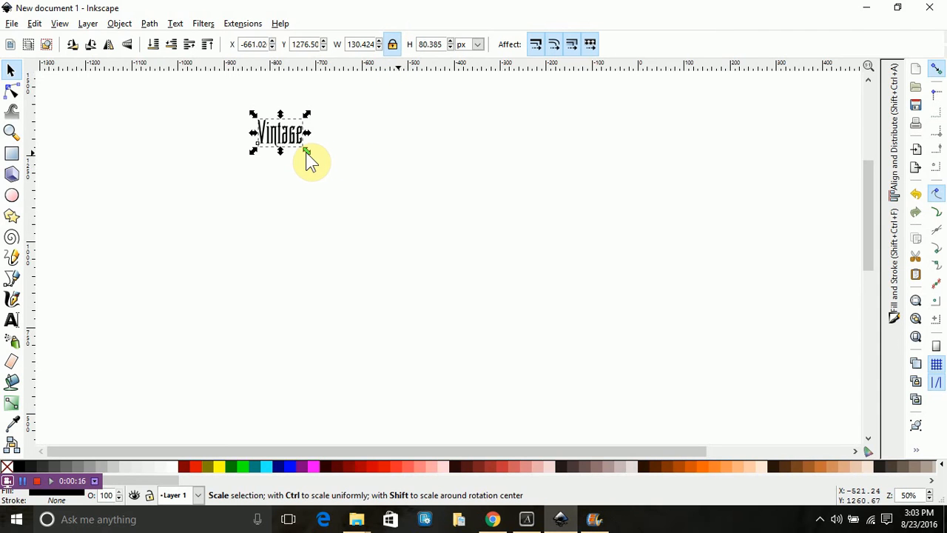
pyautogui.moveTo(305, 150); pyautogui.dragTo(714, 411)
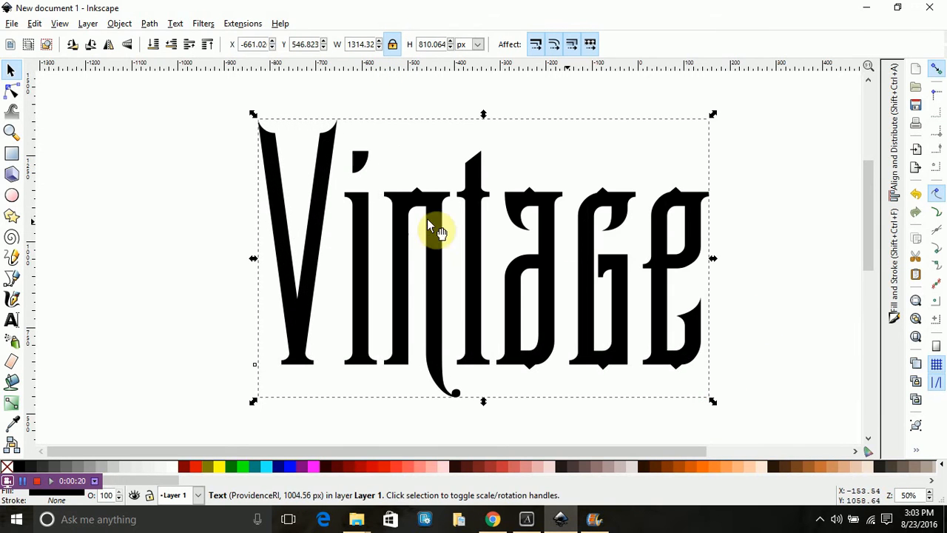
# - Move the enlarged Vintage text up on the canvas and place a duplicate of it below and to its left
pyautogui.moveTo(468, 241); pyautogui.dragTo(416, 224)
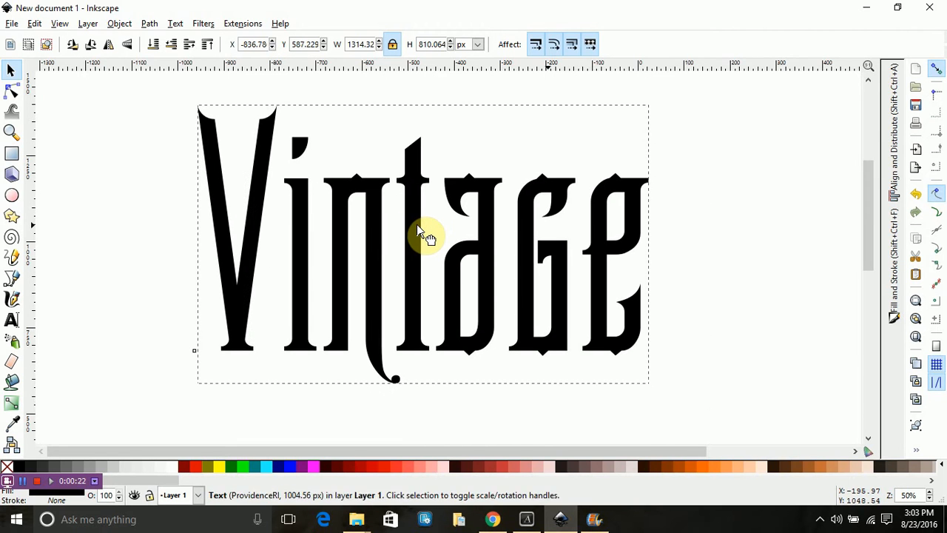
pyautogui.scroll(-2, 495, 244)
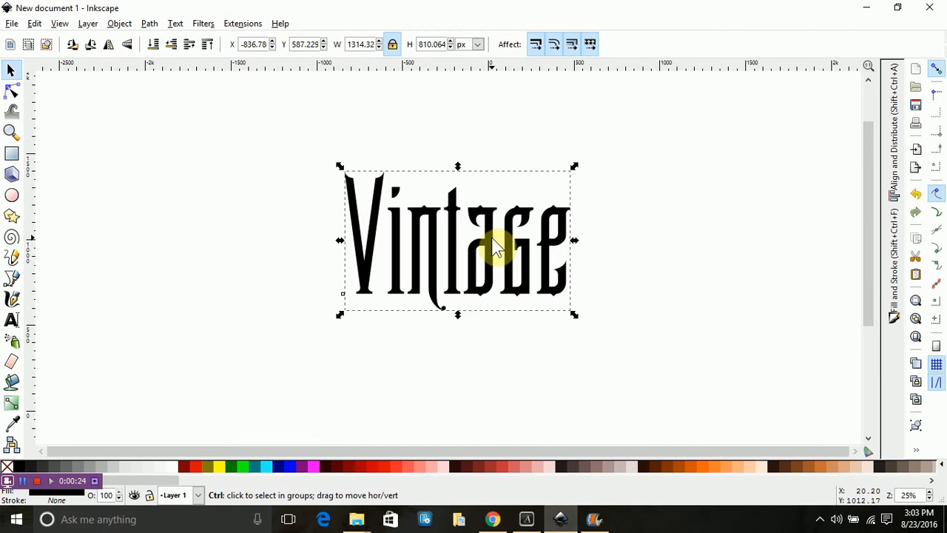
pyautogui.moveTo(493, 263); pyautogui.dragTo(479, 187)
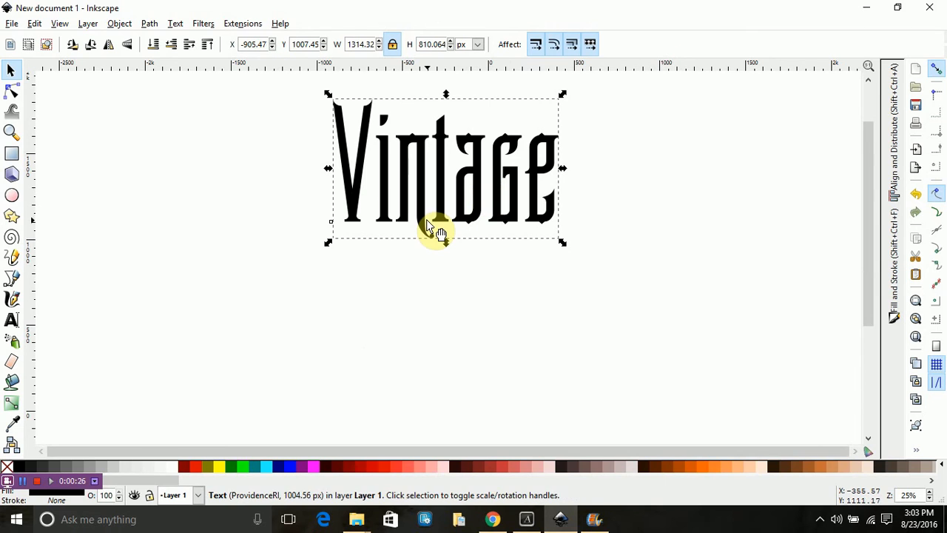
pyautogui.hotkey('ctrl', 'd')
pyautogui.moveTo(444, 165); pyautogui.dragTo(160, 317)
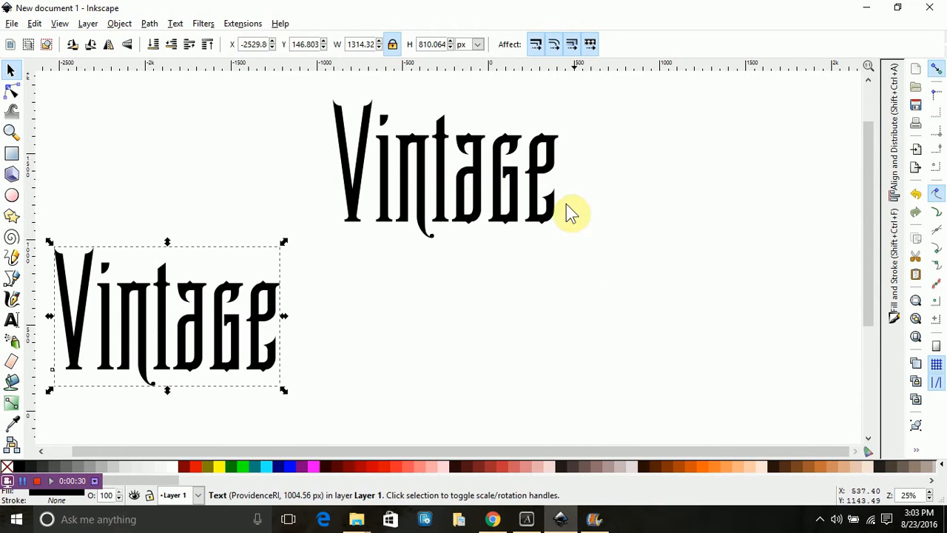
# - Outset the original upper Vintage text six times to thicken its letters into a bold shape
pyautogui.click(440, 185)
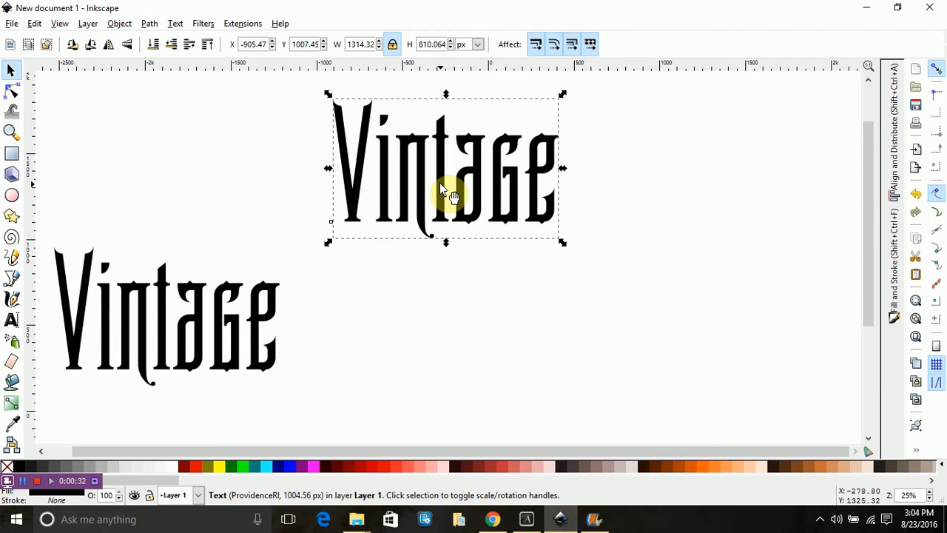
pyautogui.click(150, 24)
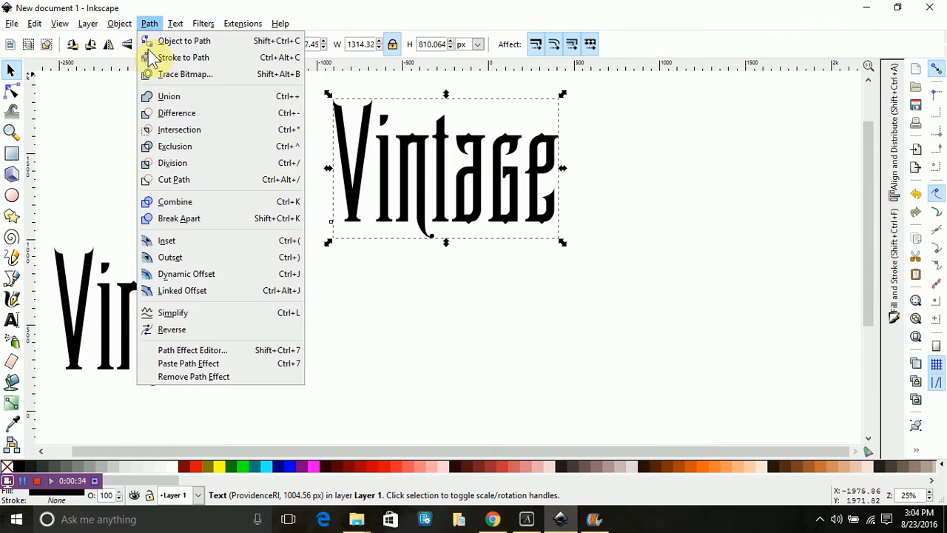
pyautogui.click(170, 257)
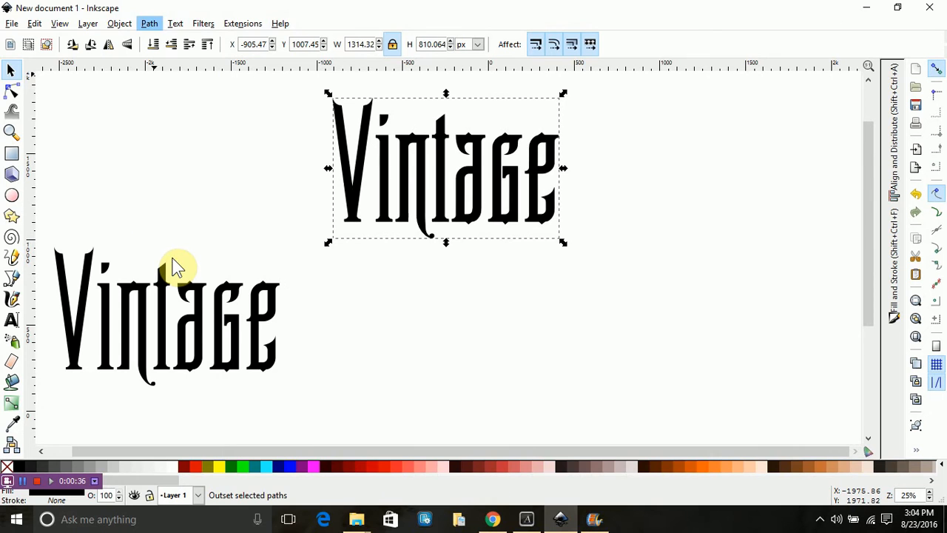
pyautogui.click(150, 24)
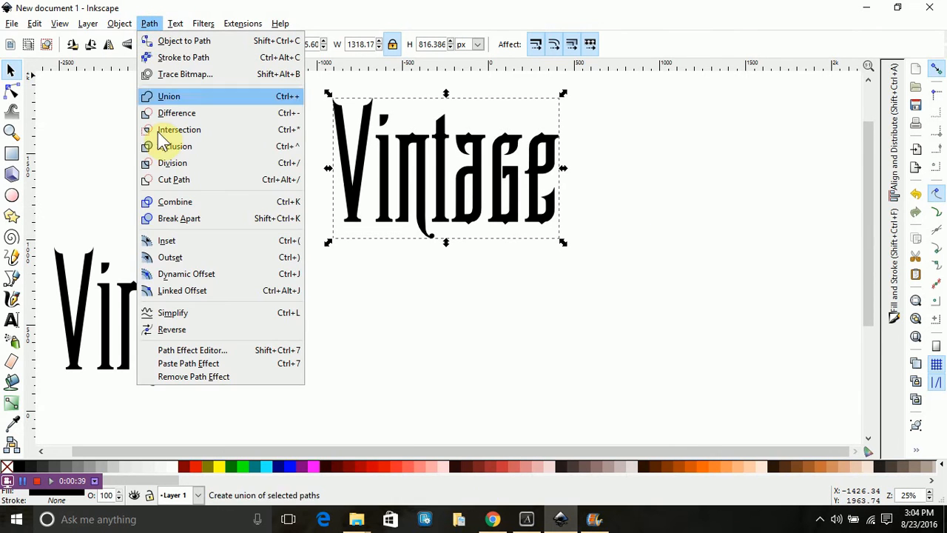
pyautogui.click(170, 258)
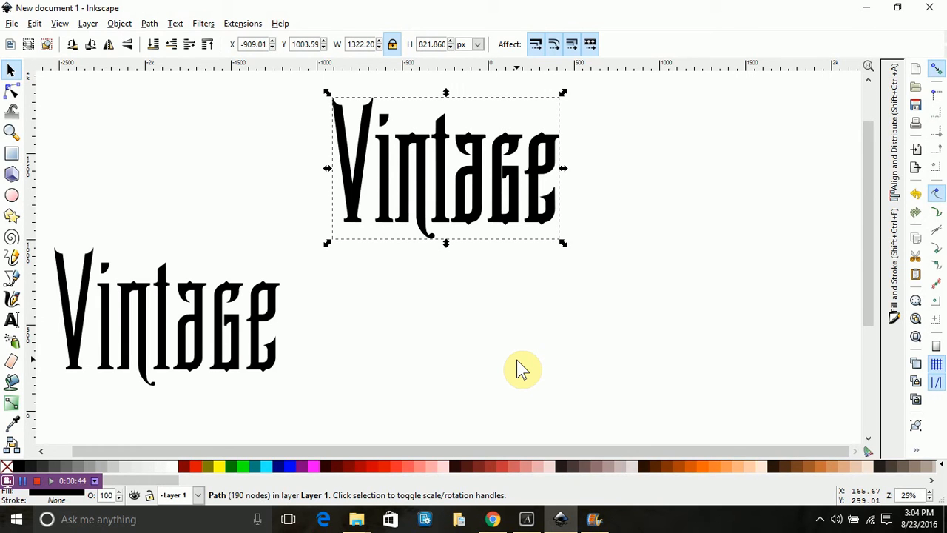
pyautogui.press('ctrl')
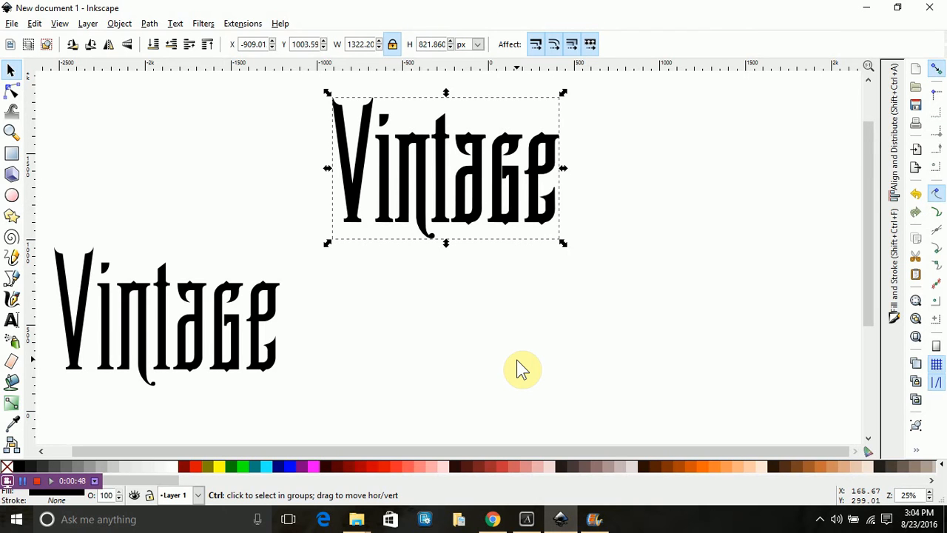
pyautogui.hotkey('ctrl', ')')
pyautogui.hotkey('ctrl', ')')
pyautogui.hotkey('ctrl', ')')
pyautogui.hotkey('ctrl', ')')
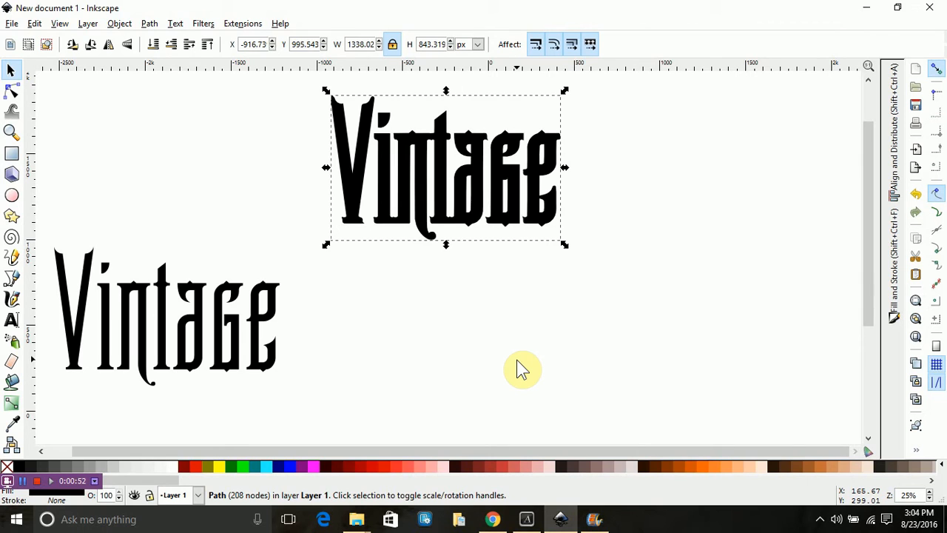
# - Inset the thickened Vintage path twice and outset it again by two steps
pyautogui.hotkey('ctrl', '(')
pyautogui.hotkey('ctrl', '(')
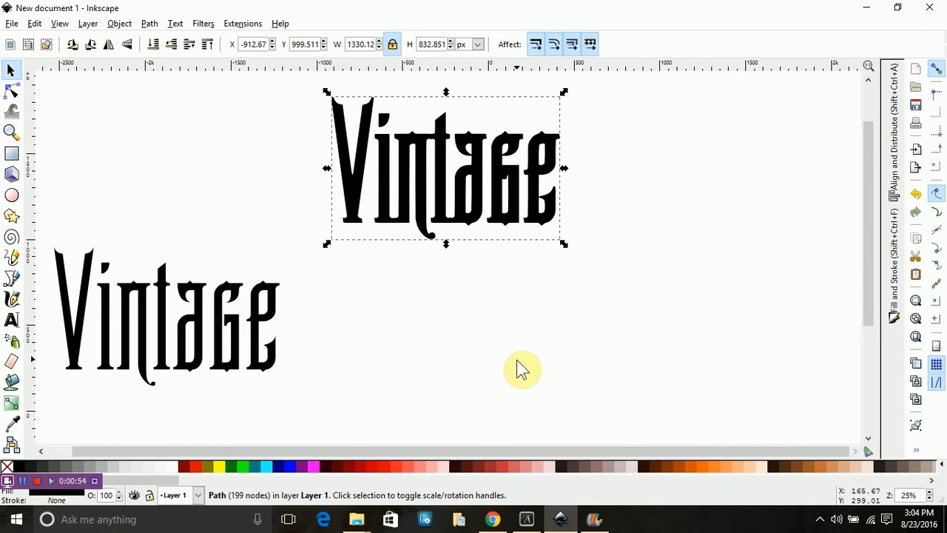
pyautogui.hotkey('ctrl', ')')
pyautogui.hotkey('ctrl', ')')
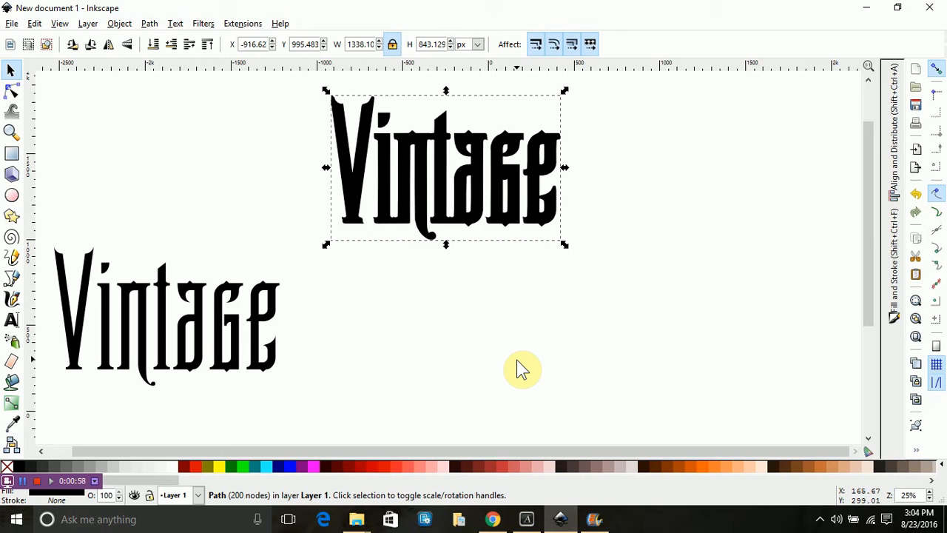
# - Fill the thickened Vintage path with white and give it a flat black stroke
pyautogui.click(618, 246)
pyautogui.click(482, 201)
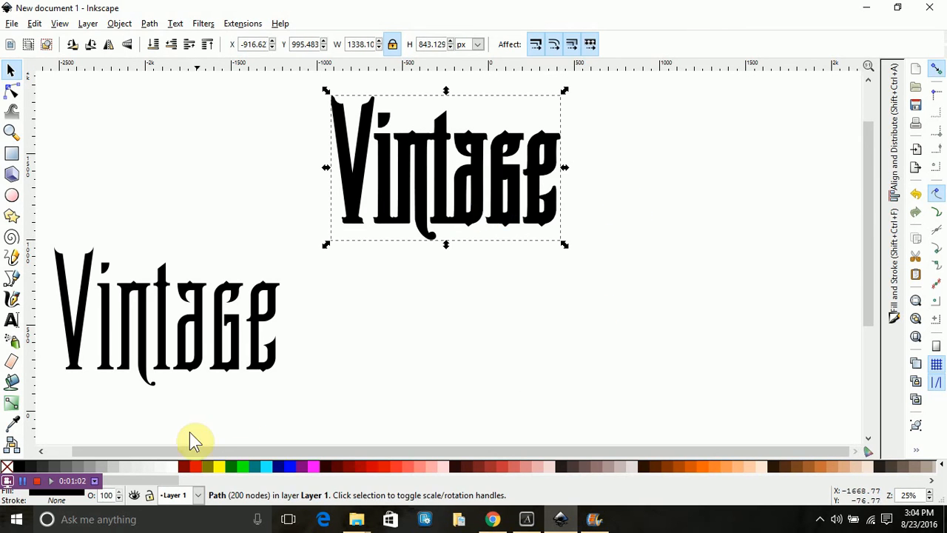
pyautogui.click(171, 470)
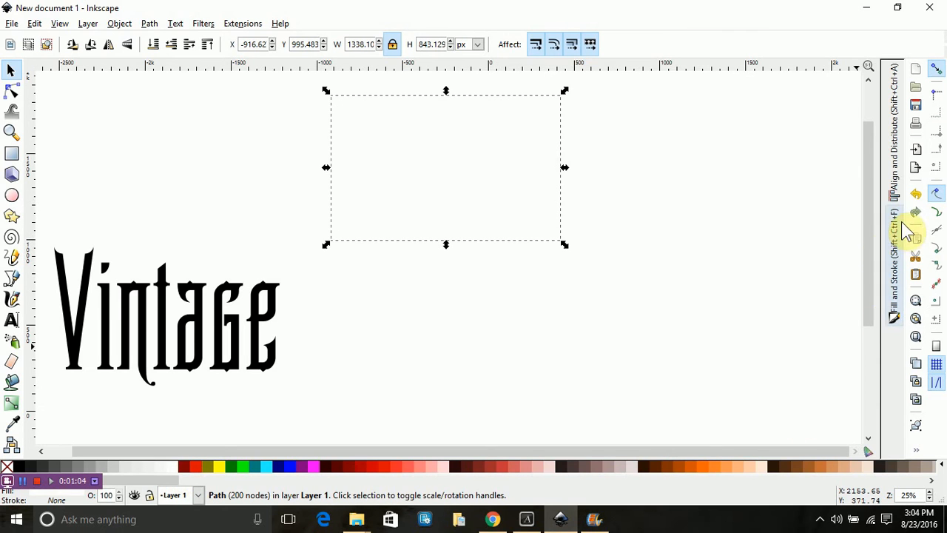
pyautogui.click(896, 270)
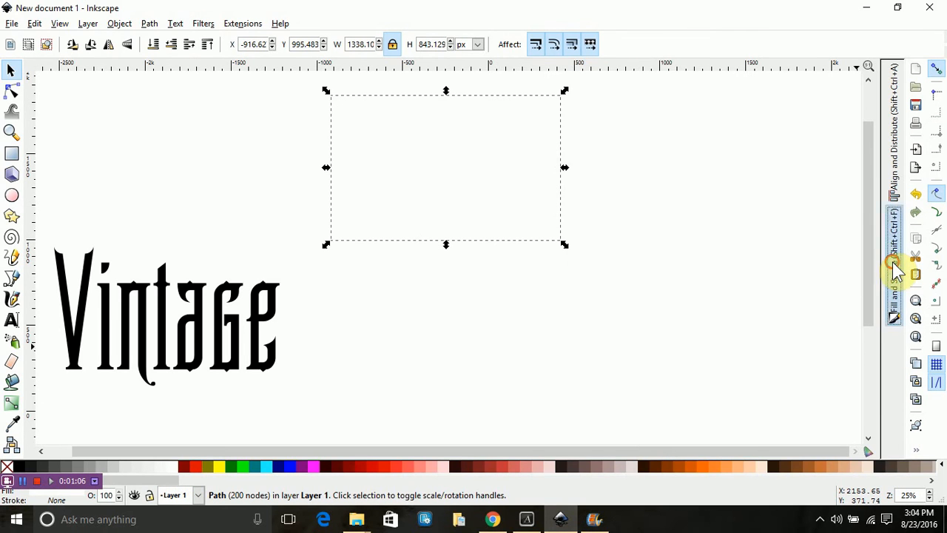
pyautogui.click(731, 89)
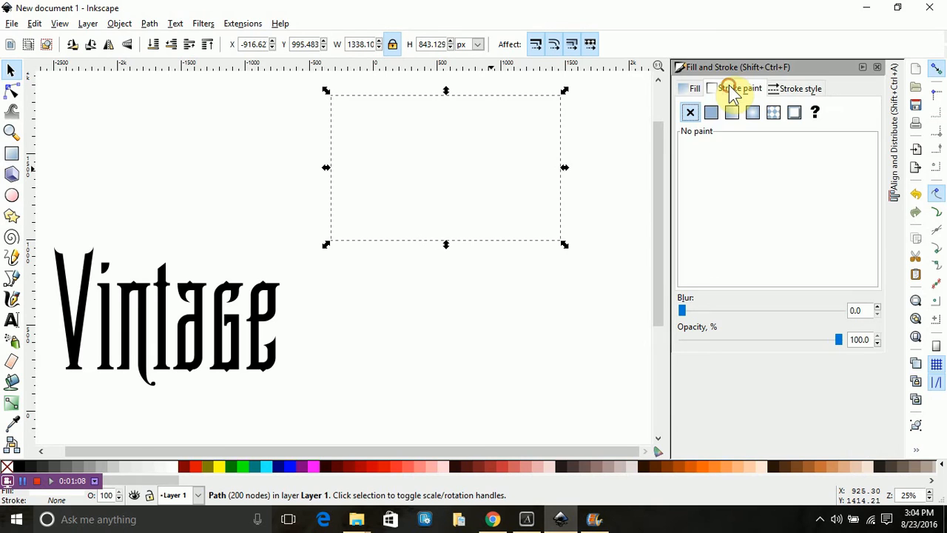
pyautogui.click(711, 115)
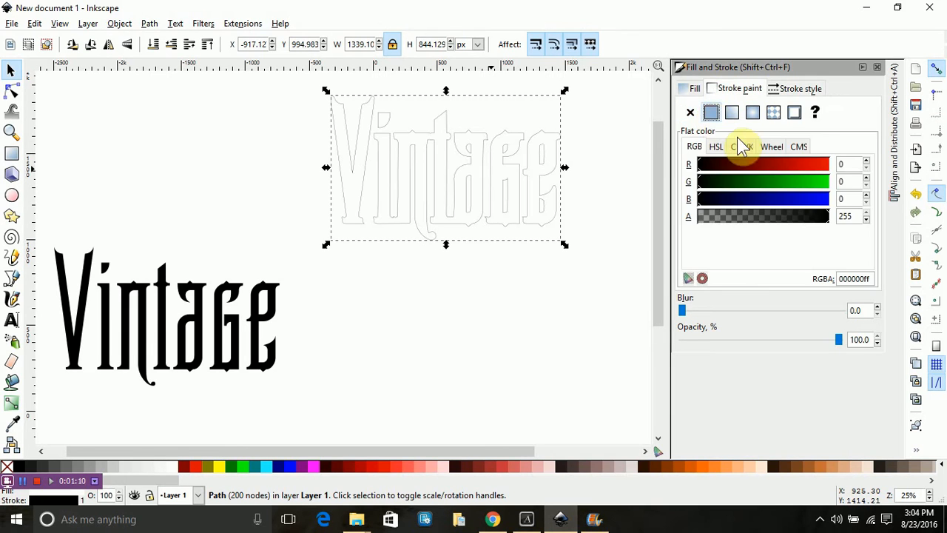
# - Set the stroke width of the white Vintage path to 4 px and deselect it
pyautogui.click(801, 88)
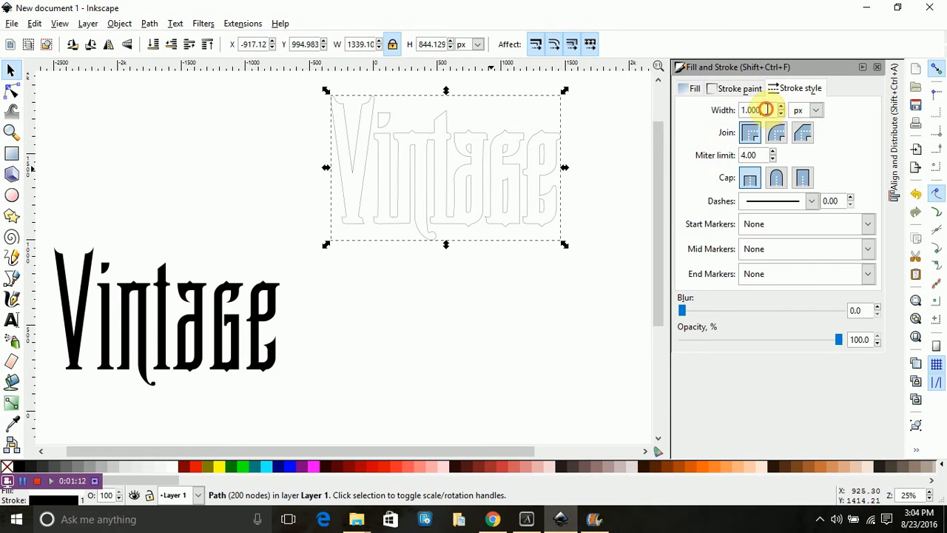
pyautogui.write('3.00')
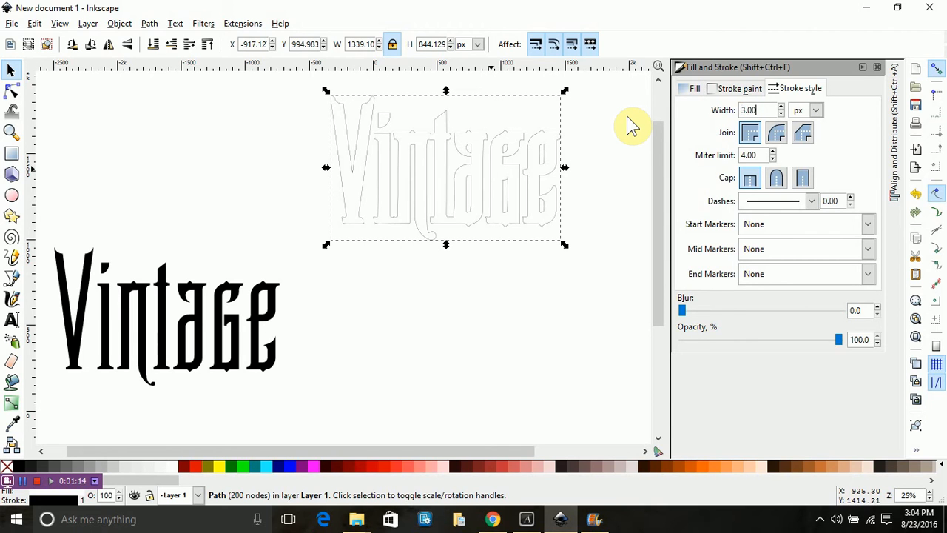
pyautogui.write('0')
pyautogui.press('Return')
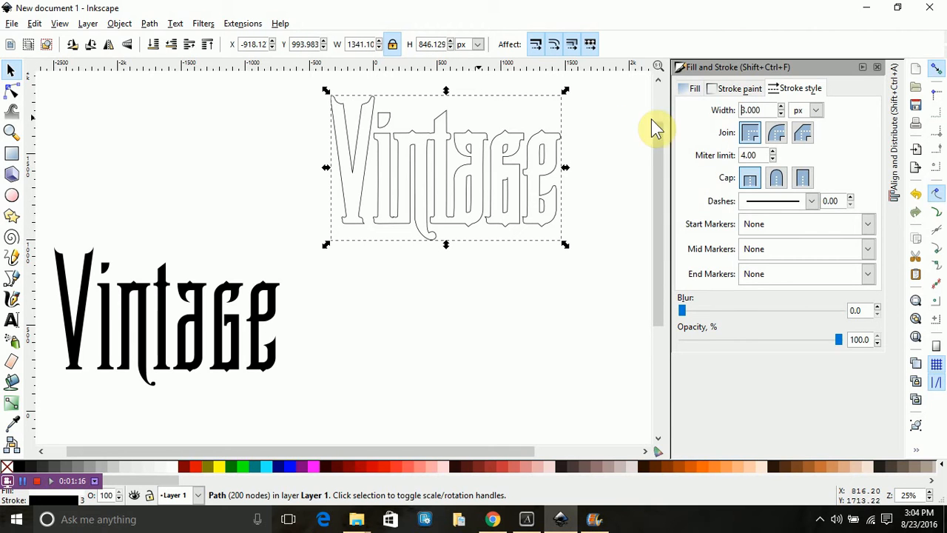
pyautogui.doubleClick(755, 111)
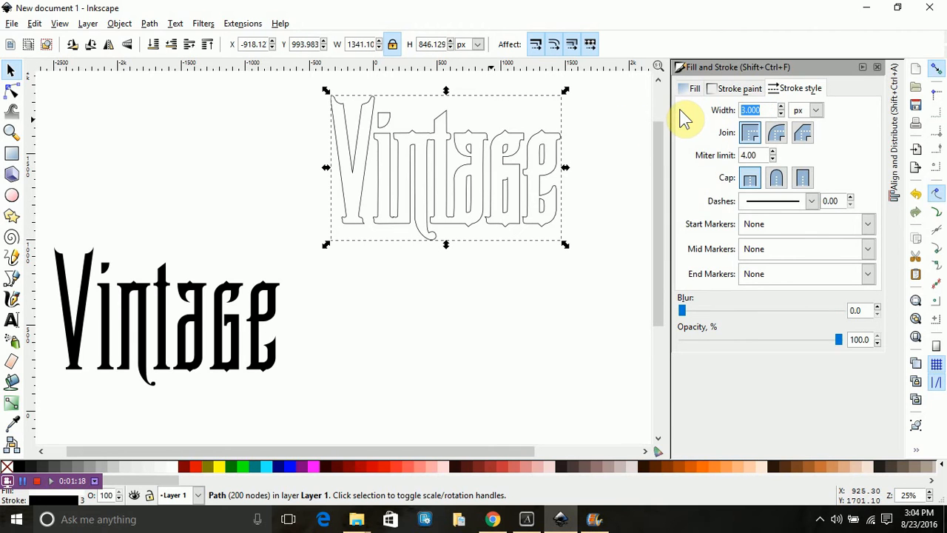
pyautogui.press('Return')
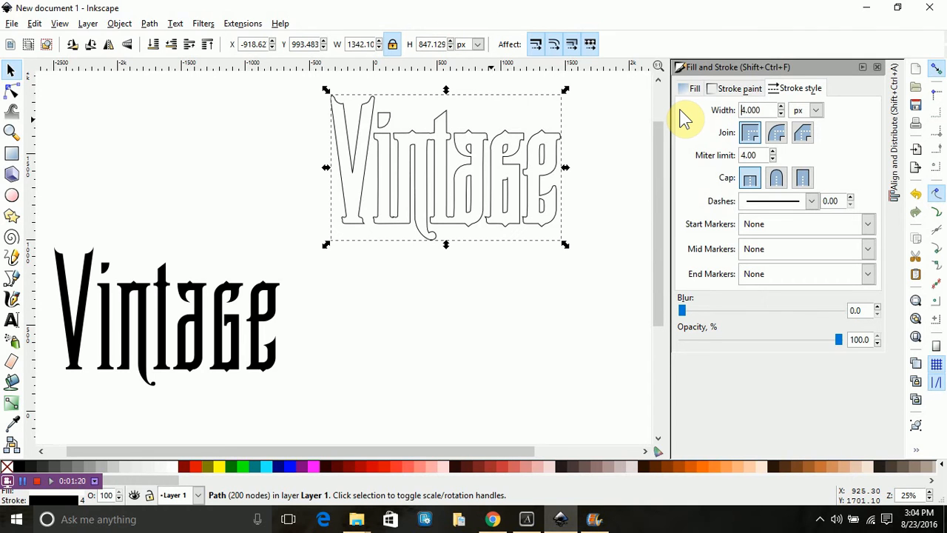
pyautogui.click(543, 337)
pyautogui.click(862, 66)
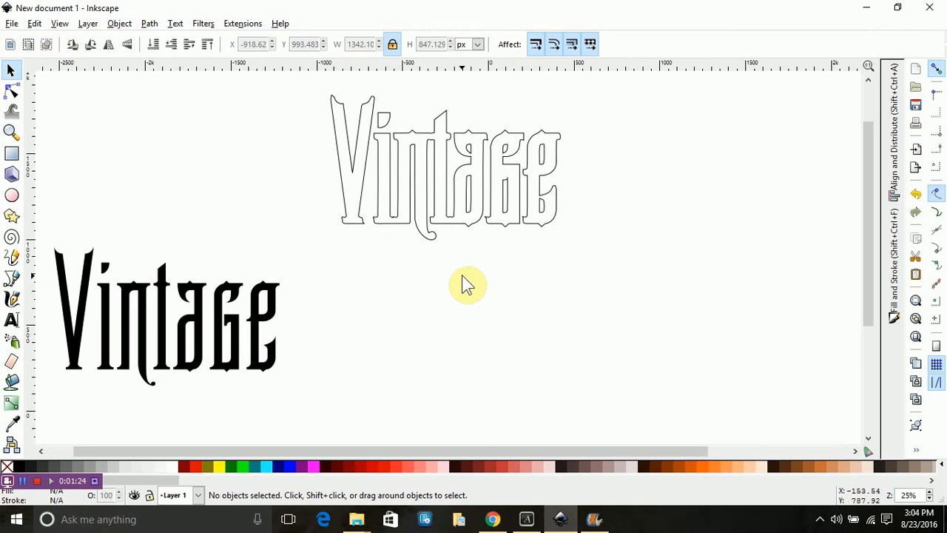
# - Duplicate the solid black Vintage text and spread the two copies apart on either side below the outlined word
pyautogui.moveTo(440, 252); pyautogui.dragTo(459, 132)
pyautogui.moveTo(188, 261); pyautogui.dragTo(722, 259)
pyautogui.hotkey('ctrl', 'd')
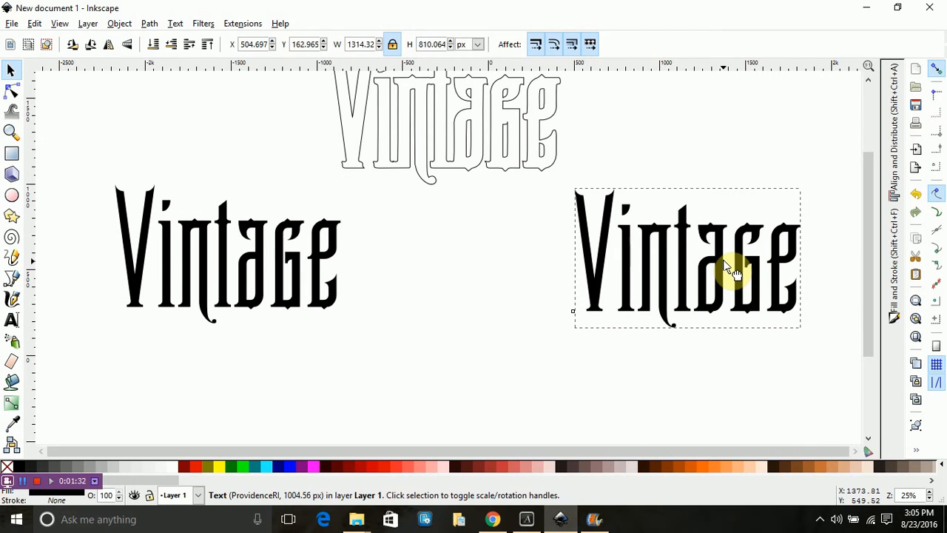
# - Draw a rectangle about 2154 px wide and 170 px high below the two black texts and fill it dark gray
pyautogui.scroll(-5, 425, 256)
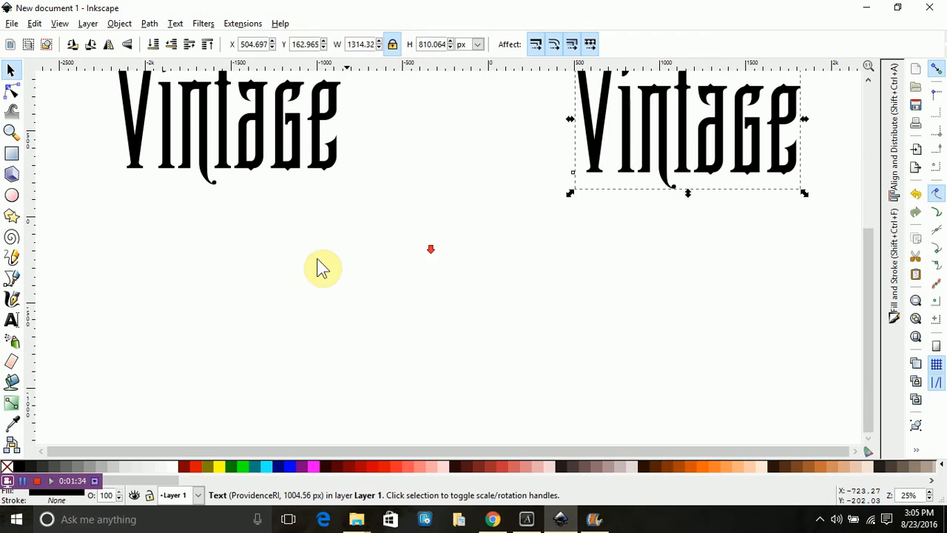
pyautogui.click(11, 153)
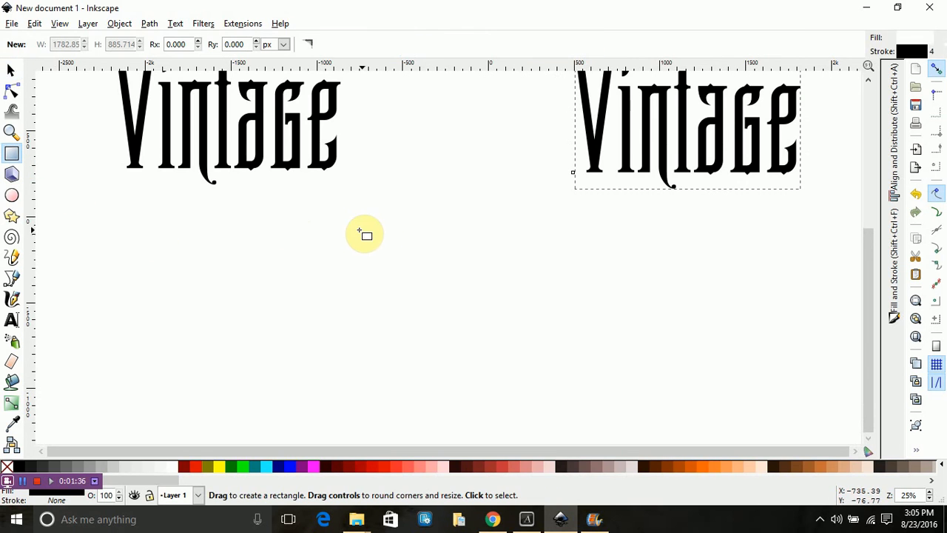
pyautogui.moveTo(295, 225); pyautogui.dragTo(665, 254)
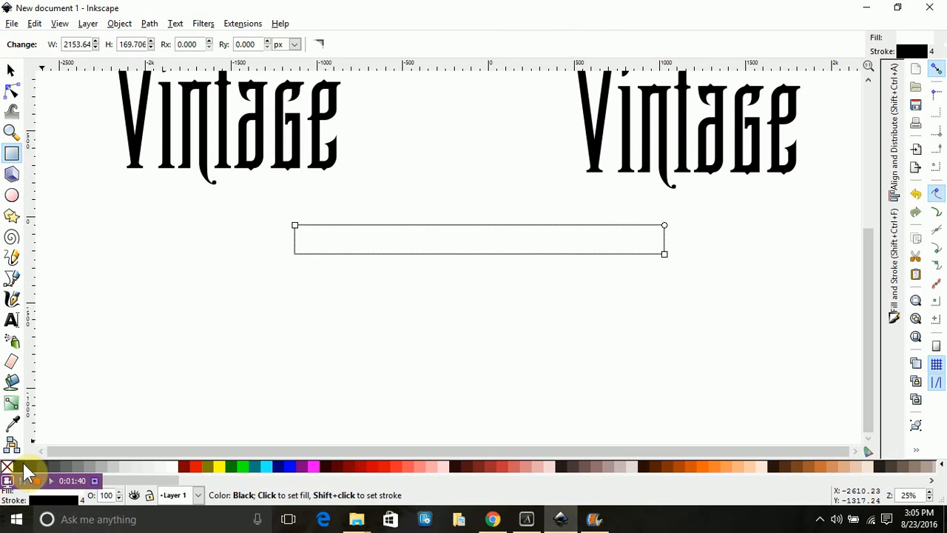
pyautogui.click(52, 466)
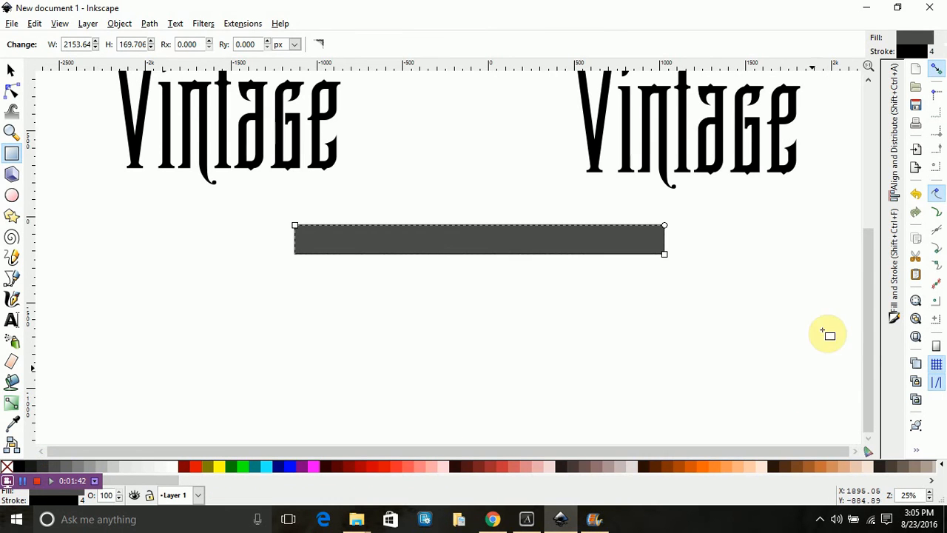
# - Remove the stroke paint from the dark gray rectangle
pyautogui.click(895, 278)
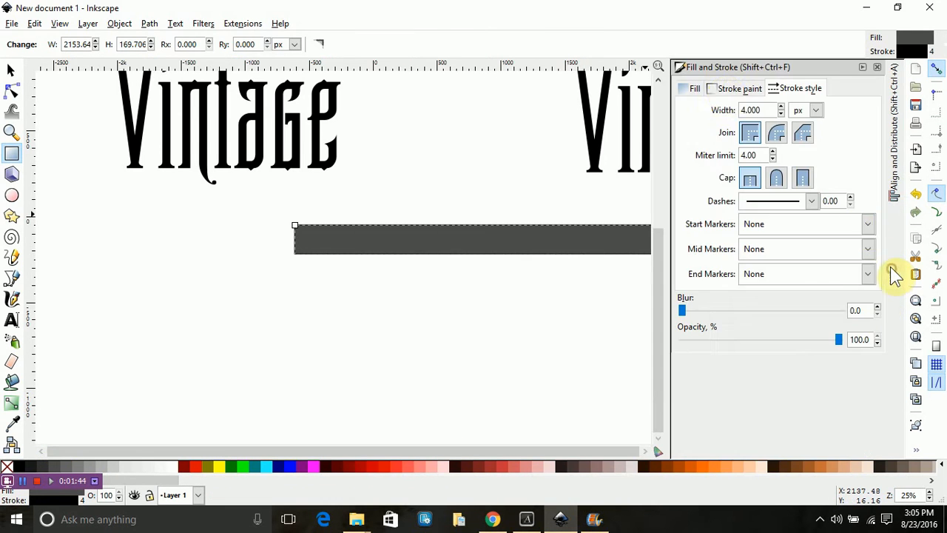
pyautogui.click(731, 89)
pyautogui.click(690, 114)
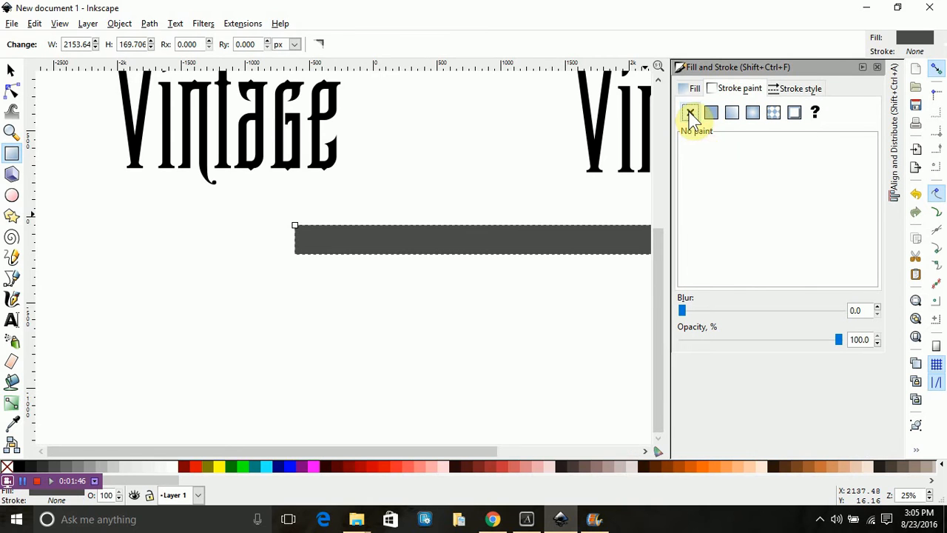
pyautogui.click(863, 68)
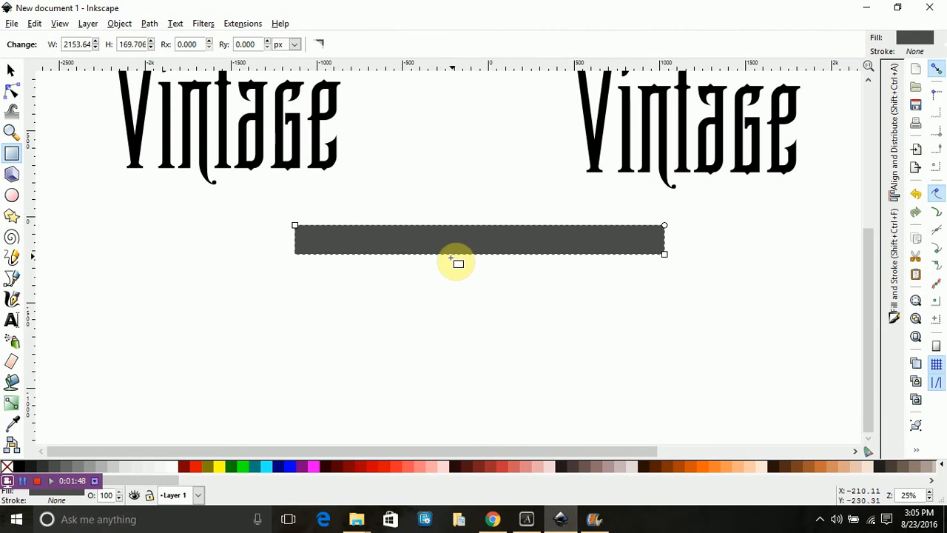
# - Squash the dark gray rectangle from its lower edge to a thin line about 4 px high, and deselect it
pyautogui.click(10, 69)
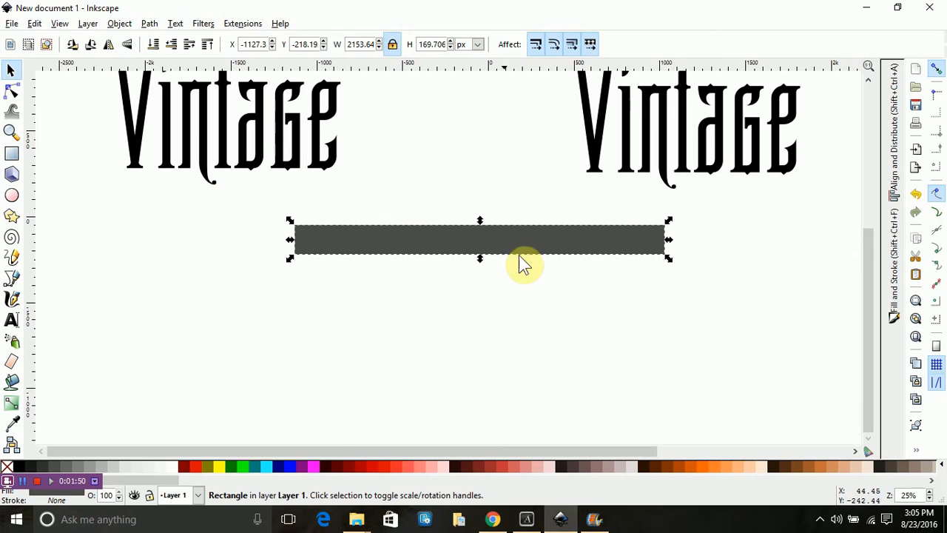
pyautogui.moveTo(479, 258); pyautogui.dragTo(488, 232)
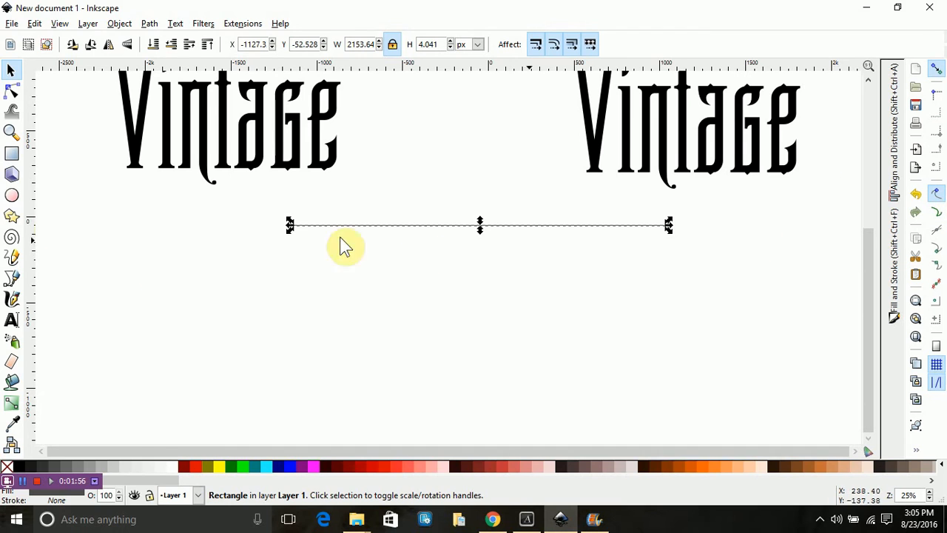
pyautogui.click(475, 259)
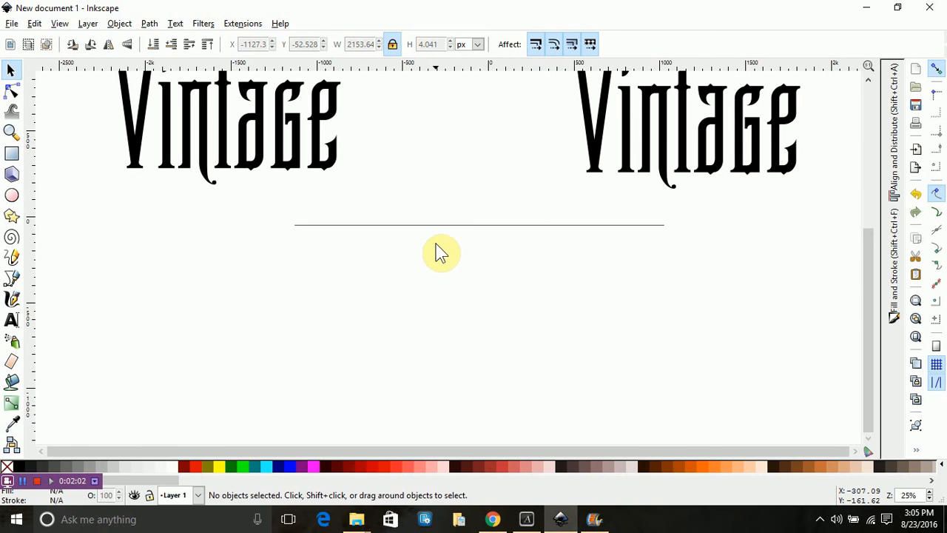
# - Duplicate the thin gray line and place the copy about 897 px straight below the original
pyautogui.click(436, 225)
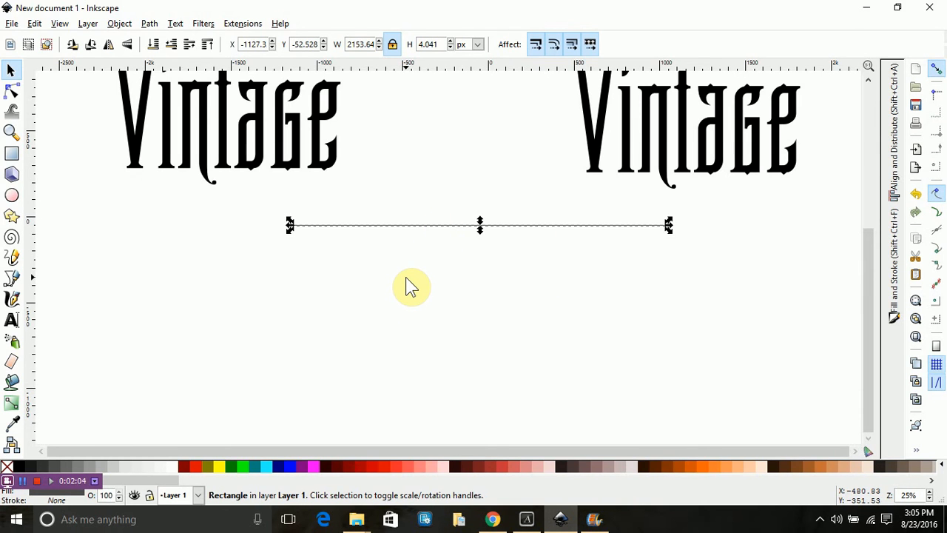
pyautogui.hotkey('ctrl', 'd')
pyautogui.moveTo(426, 232); pyautogui.dragTo(392, 383)
pyautogui.click(747, 323)
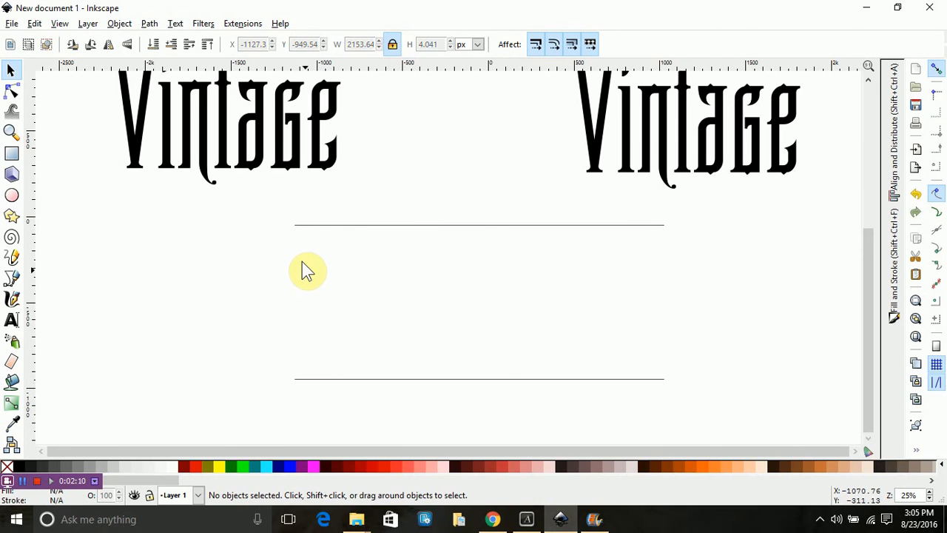
# - Select both thin gray lines and convert them from objects to paths
pyautogui.moveTo(267, 212); pyautogui.dragTo(725, 386)
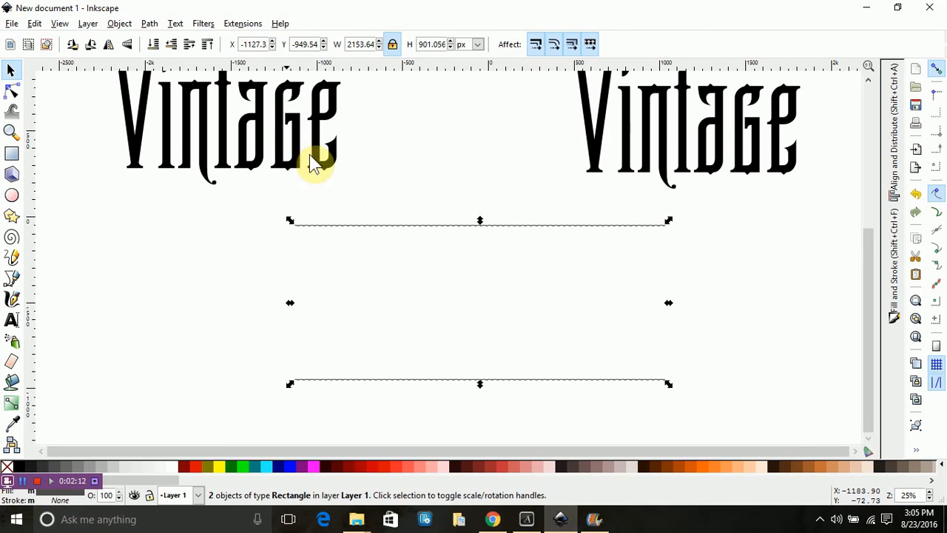
pyautogui.click(149, 23)
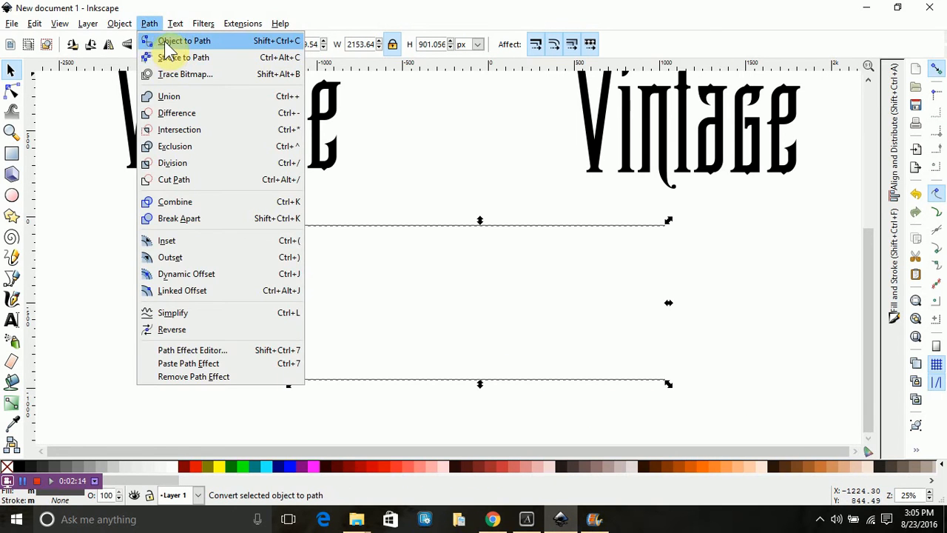
pyautogui.click(165, 45)
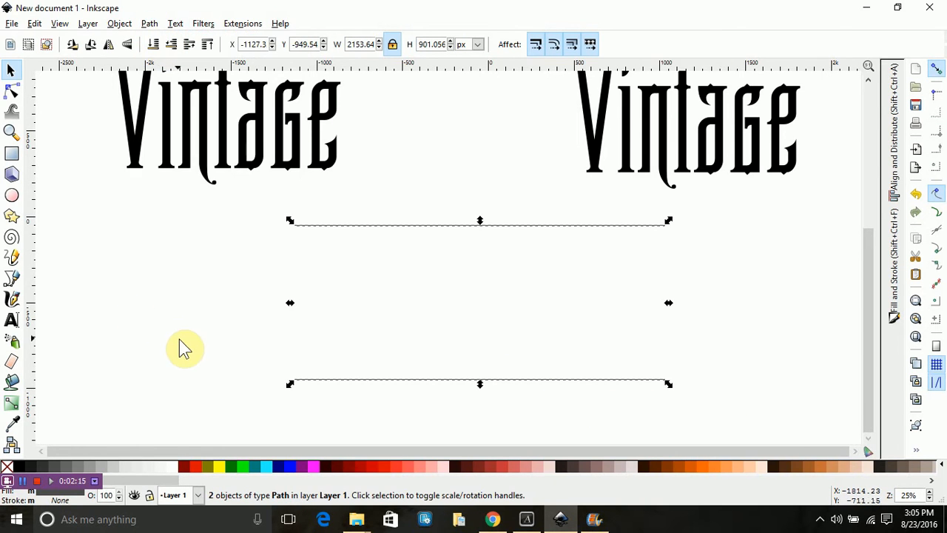
# - Interpolate between the two thin lines with 50 steps, method 2, exponent 0.0 and duplicated endpaths, and close the dialog
pyautogui.click(235, 25)
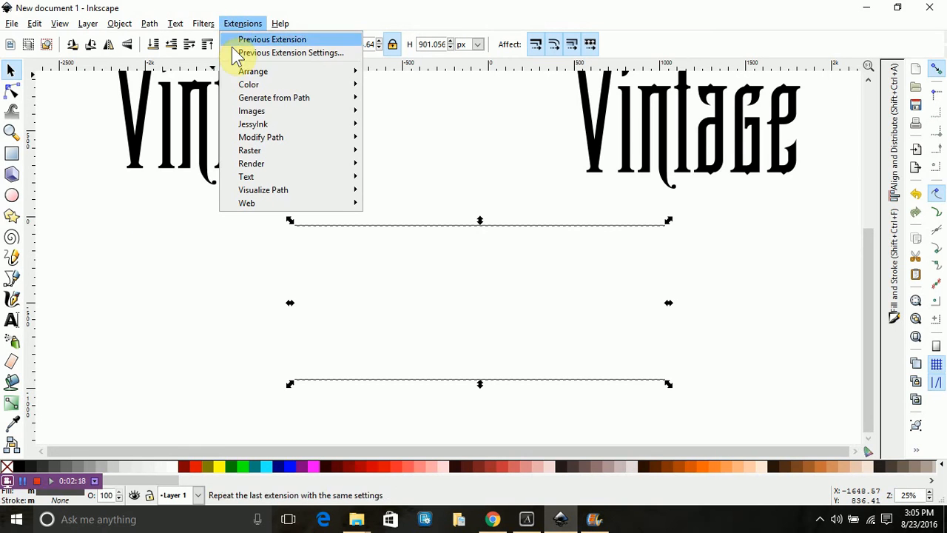
pyautogui.moveTo(311, 99)
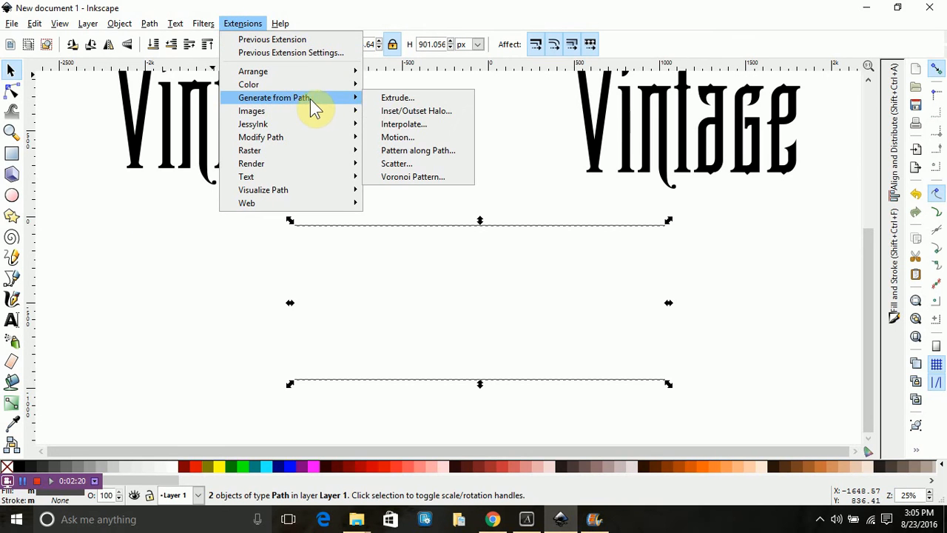
pyautogui.click(403, 125)
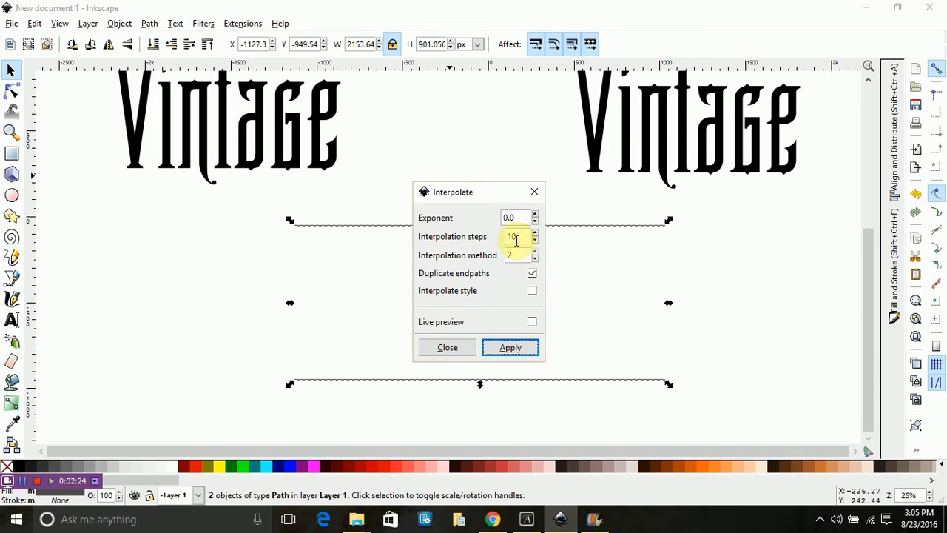
pyautogui.click(532, 322)
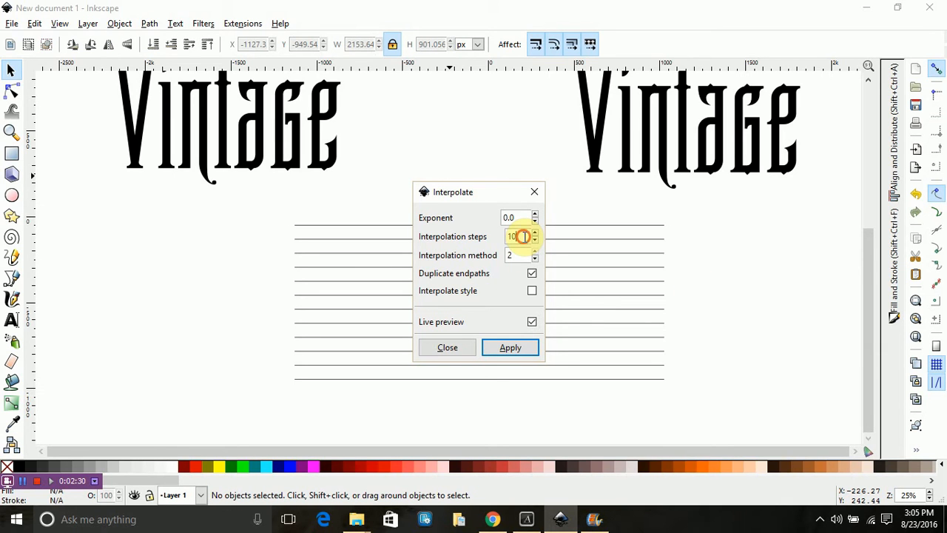
pyautogui.write('50')
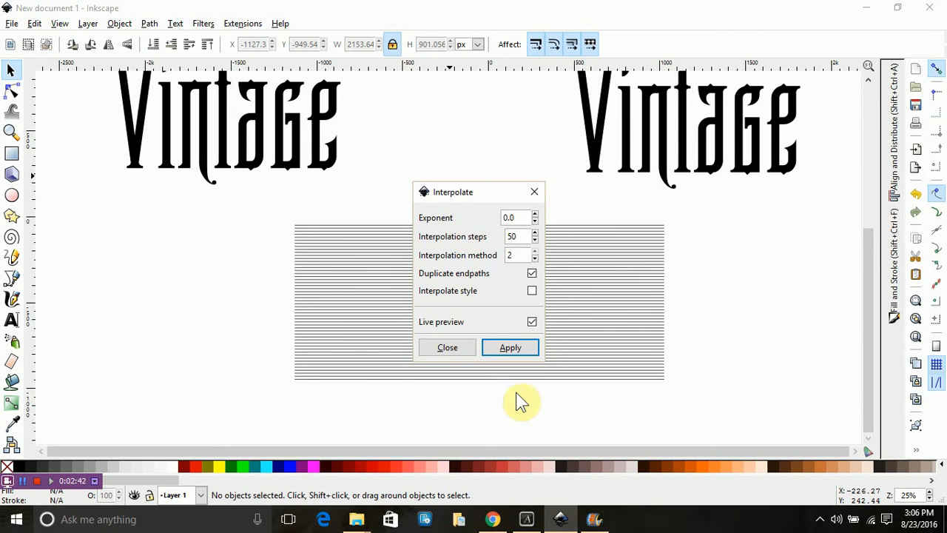
pyautogui.click(498, 346)
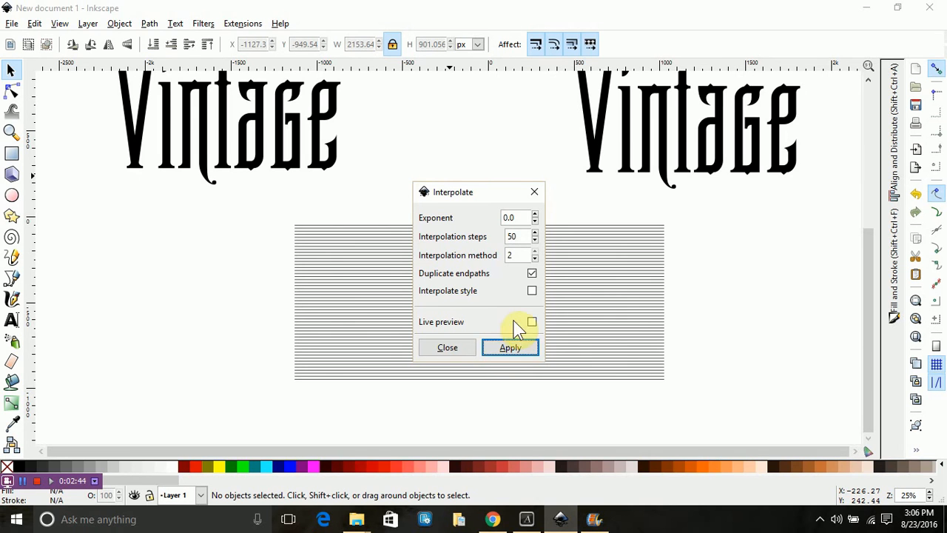
pyautogui.click(533, 192)
# - Move the interpolated line group aside, delete the two original lines, and bring the group back below the black texts
pyautogui.moveTo(529, 296); pyautogui.dragTo(107, 280)
pyautogui.moveTo(285, 201); pyautogui.dragTo(778, 428)
pyautogui.click(740, 318)
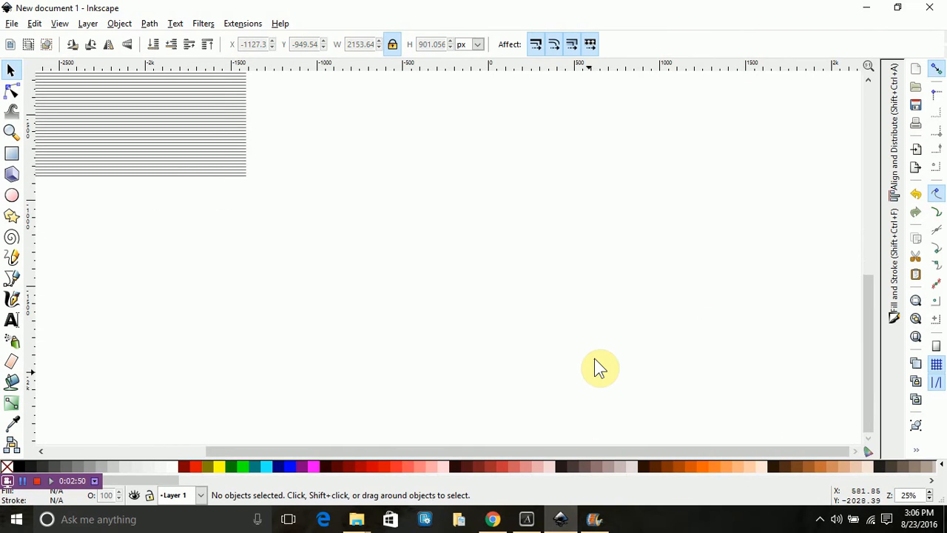
pyautogui.scroll(4, 584, 370)
pyautogui.moveTo(168, 320); pyautogui.dragTo(559, 317)
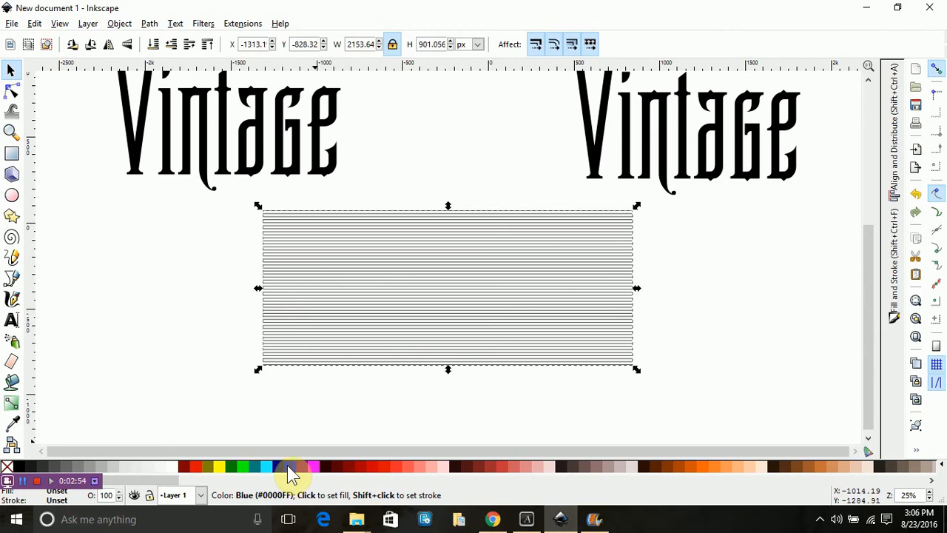
# - Fill the group of interpolated lines with gray and convert the group to a pattern
pyautogui.click(292, 473)
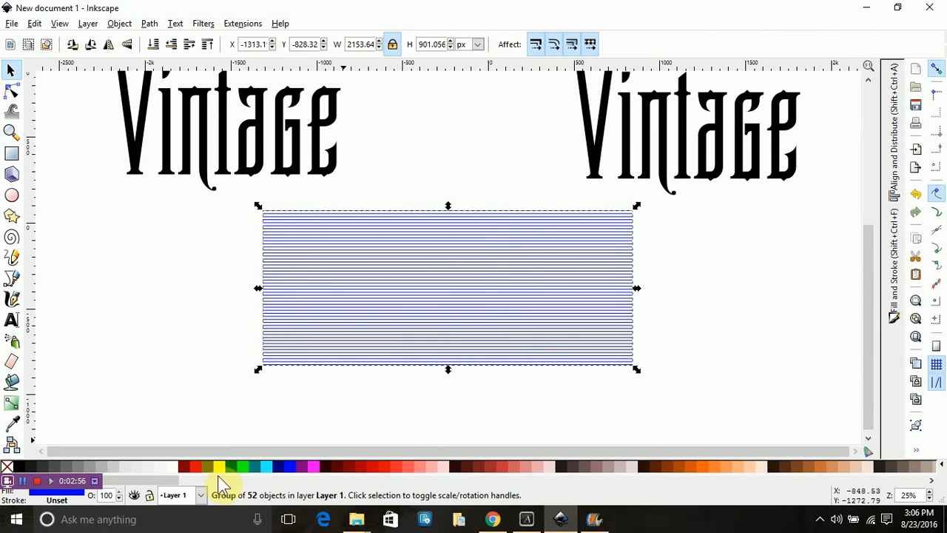
pyautogui.click(78, 467)
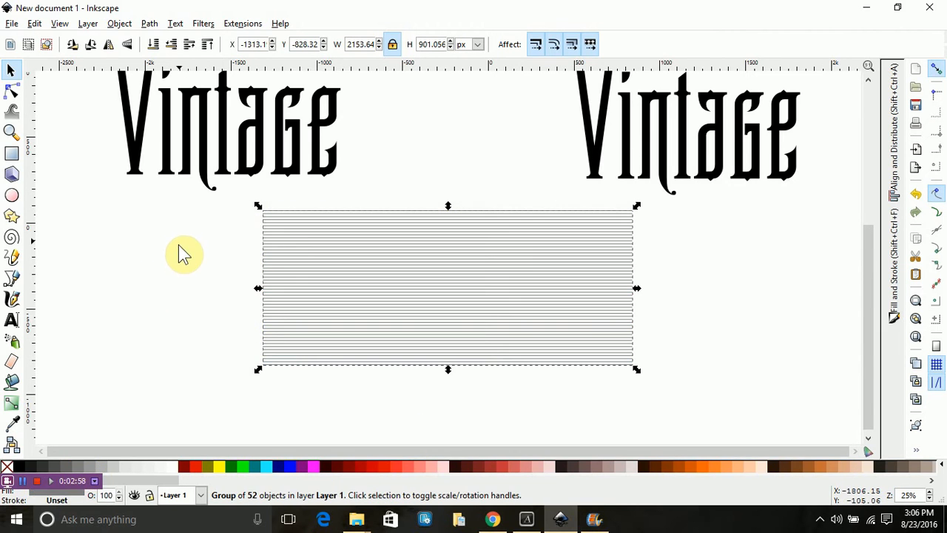
pyautogui.scroll(2, 184, 298)
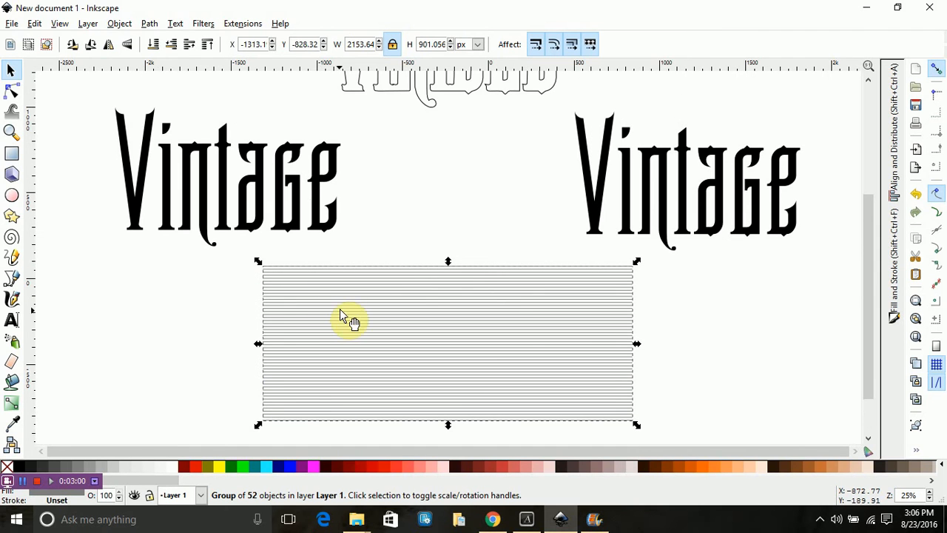
pyautogui.click(119, 24)
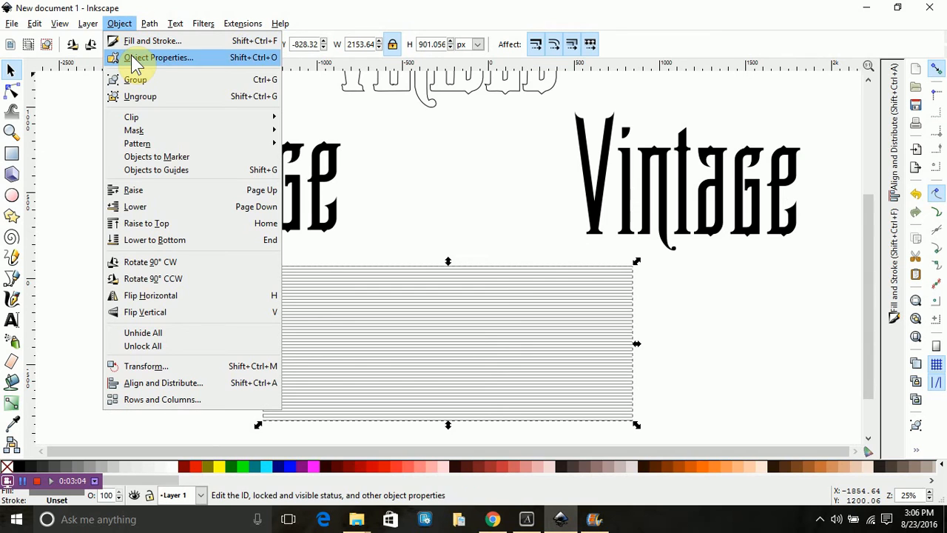
pyautogui.moveTo(189, 145)
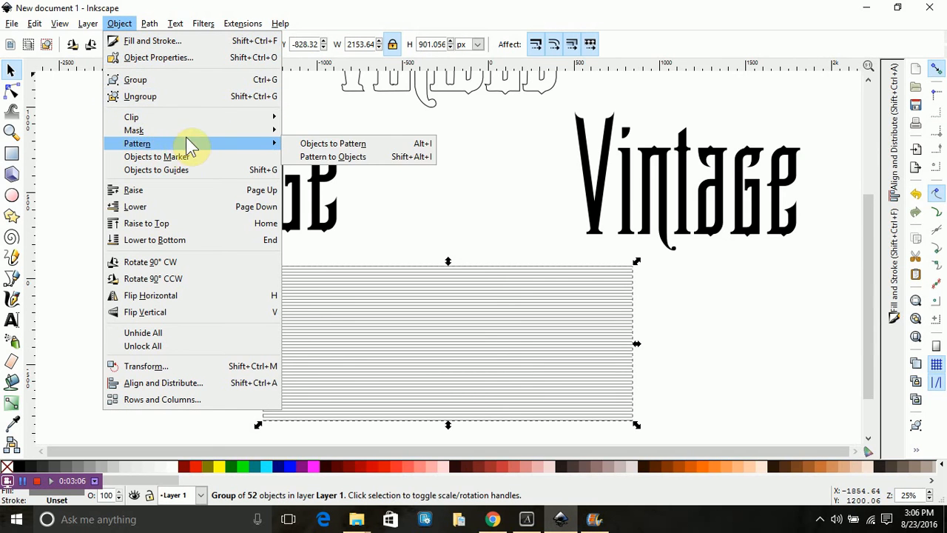
pyautogui.click(341, 148)
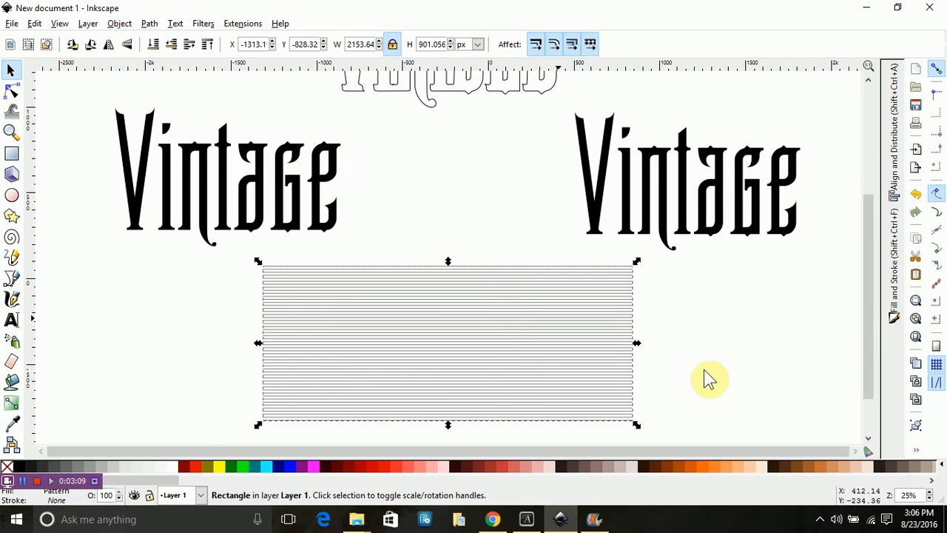
# - Place the black Vintage text on the right over the striped pattern rectangle and raise it to the top
pyautogui.click(736, 313)
pyautogui.moveTo(715, 197); pyautogui.dragTo(473, 348)
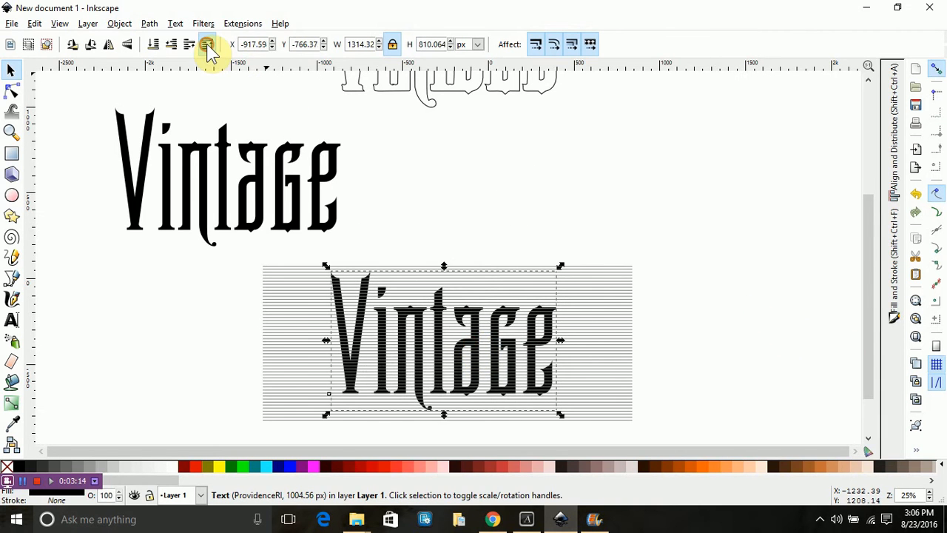
pyautogui.scroll(-4, 740, 237)
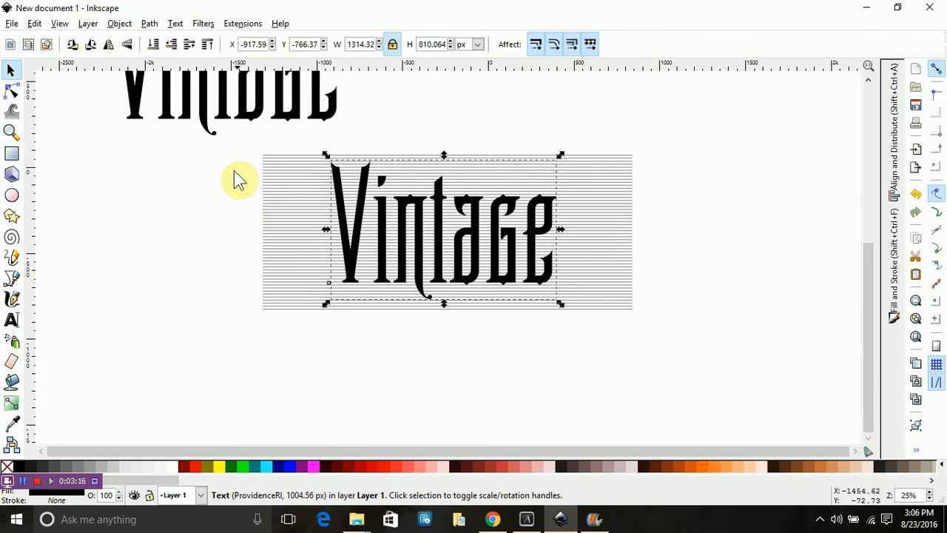
# - Select the striped rectangle together with the Vintage text on it and intersect the two shapes
pyautogui.moveTo(228, 194); pyautogui.dragTo(730, 337)
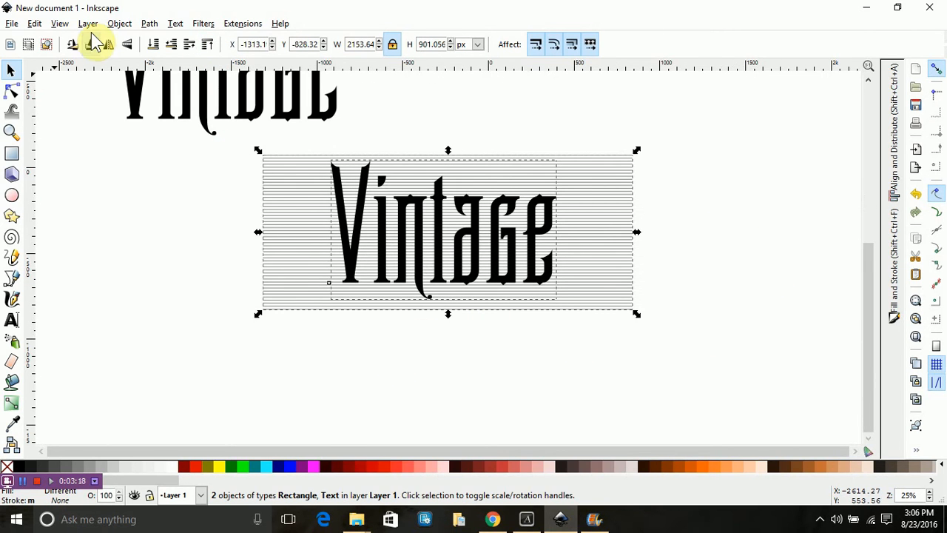
pyautogui.click(150, 25)
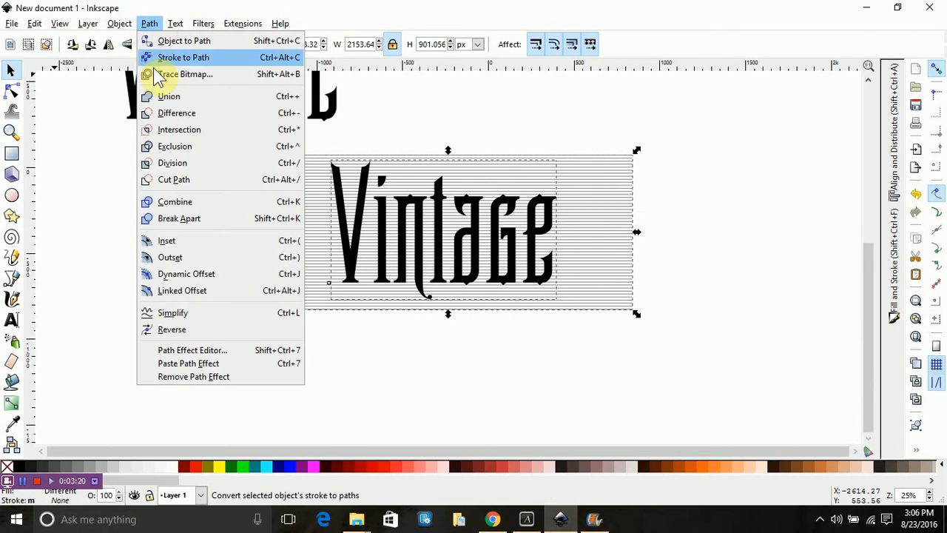
pyautogui.click(166, 137)
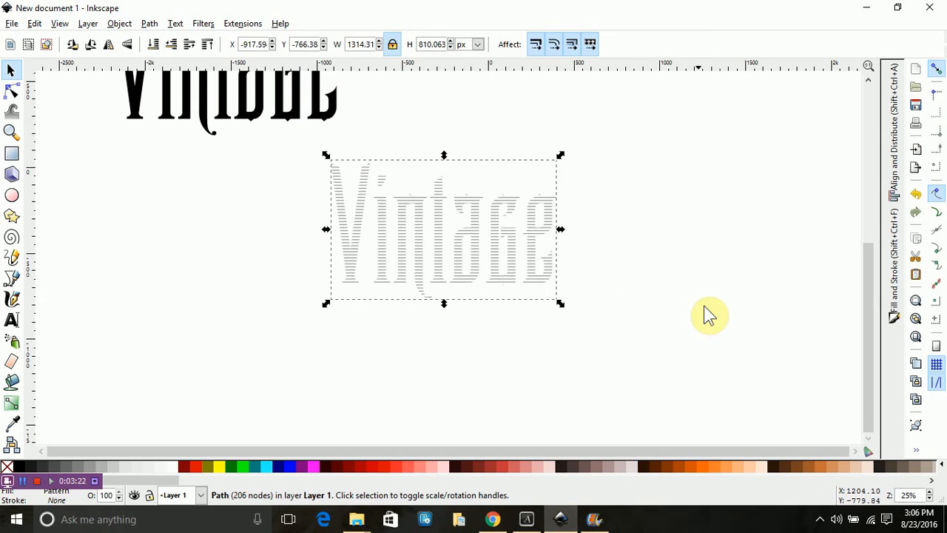
# - Give the striped Vintage path a flat black stroke 3 px wide and deselect it
pyautogui.click(895, 281)
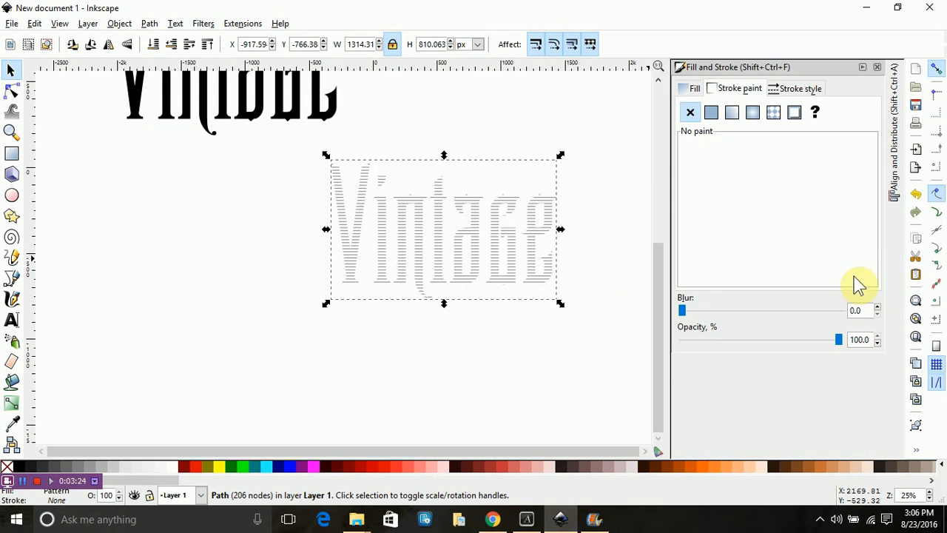
pyautogui.click(712, 113)
pyautogui.click(795, 89)
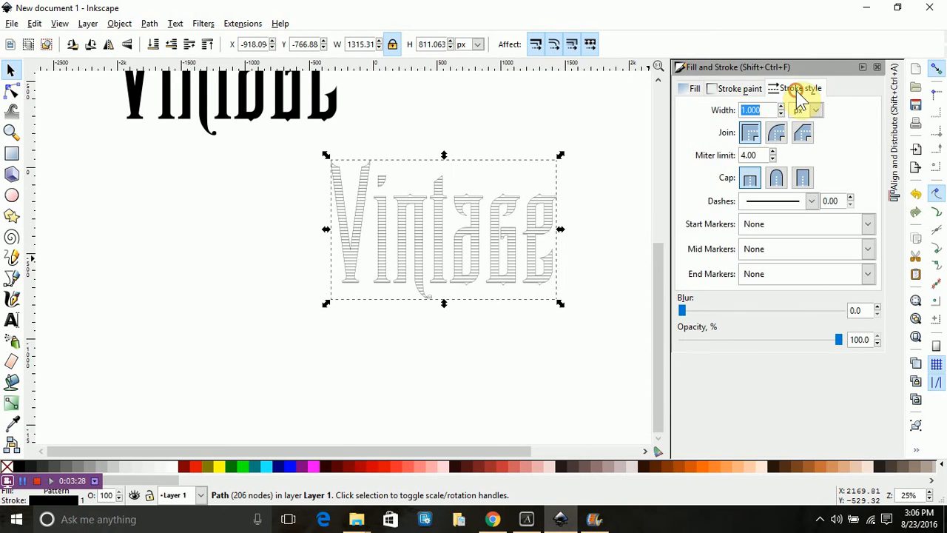
pyautogui.moveTo(768, 110); pyautogui.dragTo(690, 113)
pyautogui.write('3.0')
pyautogui.press('BackSpace')
pyautogui.press('BackSpace')
pyautogui.press('BackSpace')
pyautogui.press('BackSpace')
pyautogui.press('BackSpace')
pyautogui.press('BackSpace')
pyautogui.press('BackSpace')
pyautogui.press('BackSpace')
pyautogui.write('3.0')
pyautogui.press('Return')
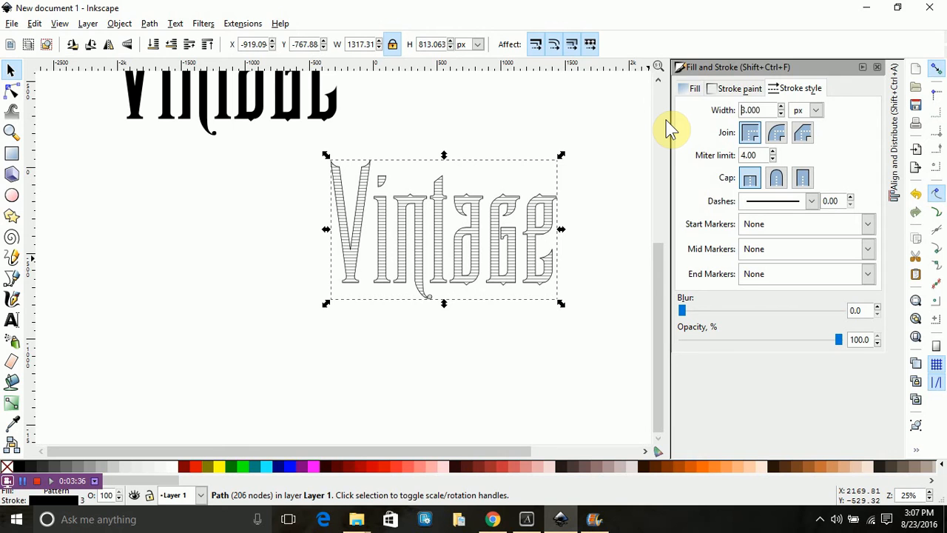
pyautogui.click(603, 324)
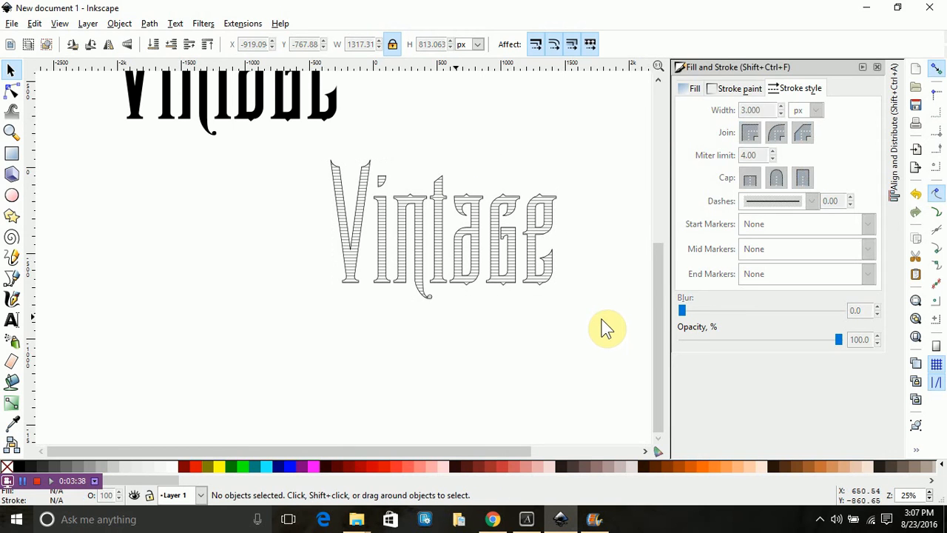
# - Move the striped Vintage path up onto the outlined Vintage word so that it sits inside the outline
pyautogui.scroll(5, 603, 323)
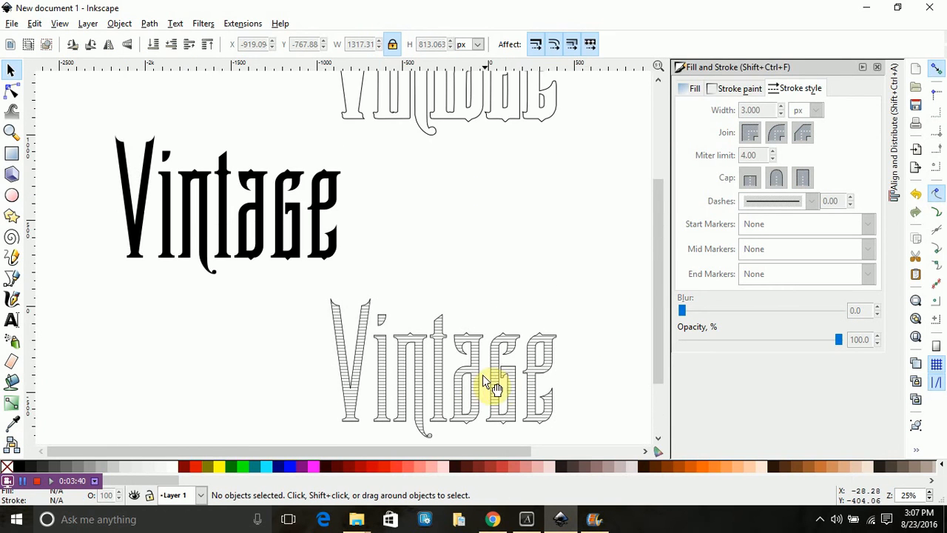
pyautogui.moveTo(490, 384); pyautogui.dragTo(492, 133)
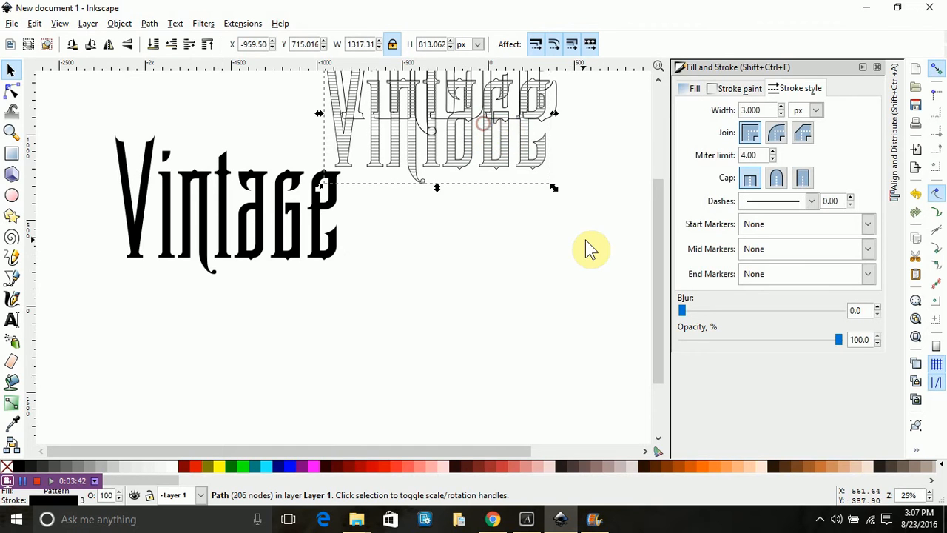
pyautogui.scroll(4, 584, 267)
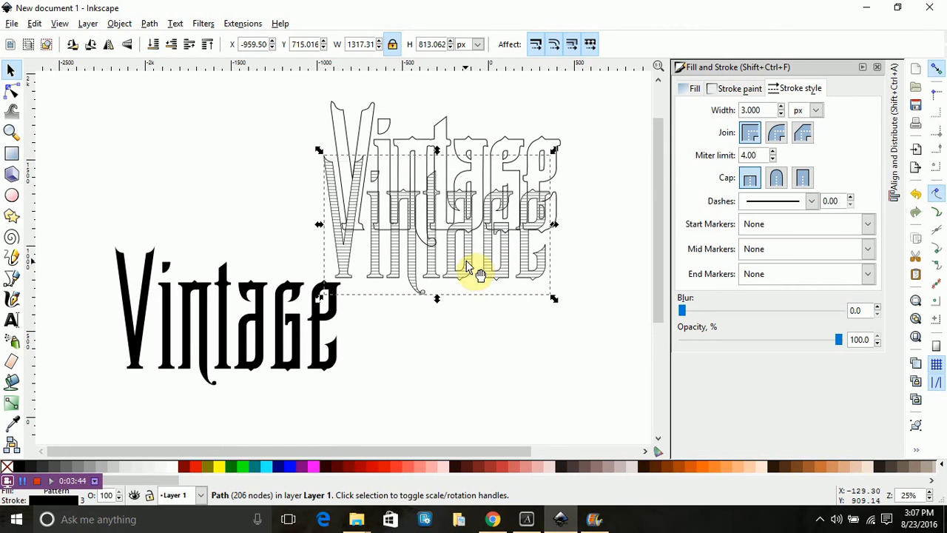
pyautogui.moveTo(467, 265); pyautogui.dragTo(480, 209)
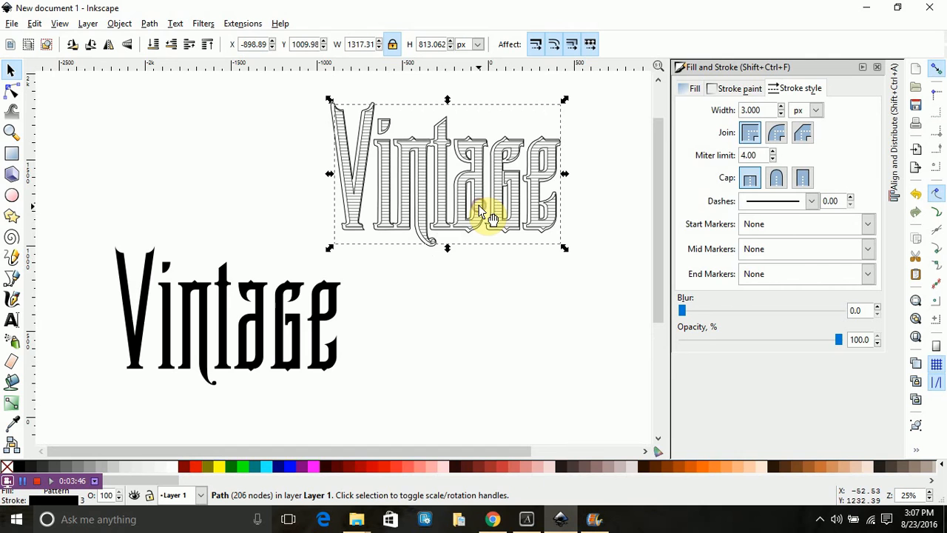
# - Fine-tune the striped Vintage path up and to the left so it sits evenly within the outlined letters
pyautogui.scroll(3, 338, 124)
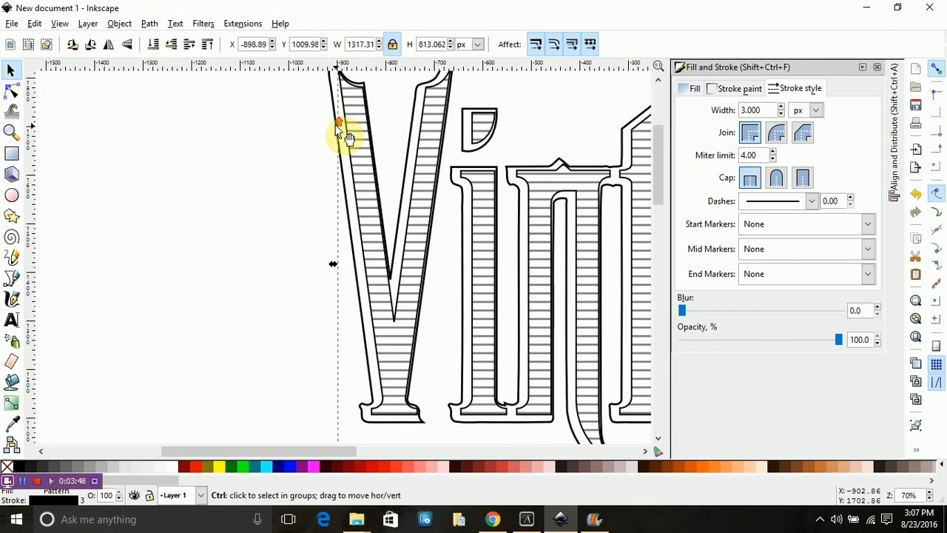
pyautogui.moveTo(360, 134); pyautogui.dragTo(353, 127)
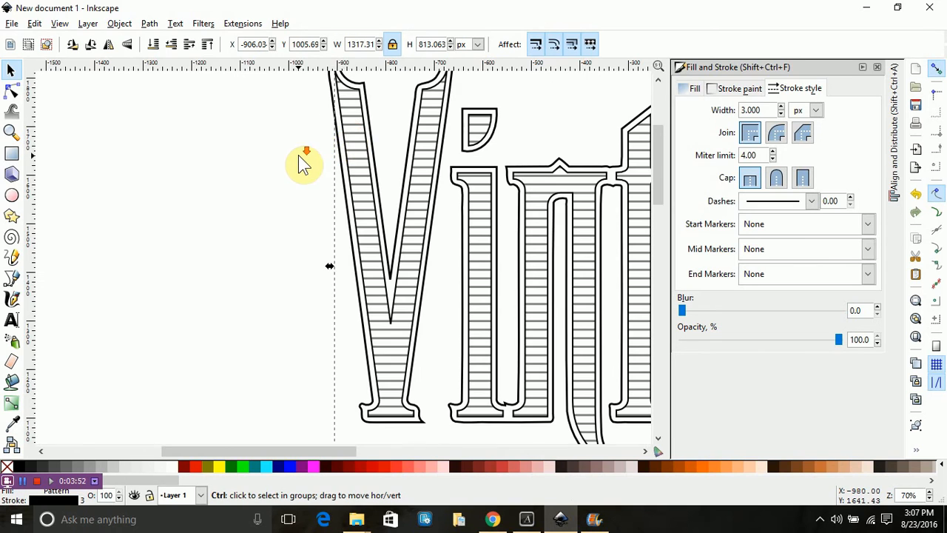
# - Select the striped path together with the outlined word, center them on both axes relative to the last selected, and deselect
pyautogui.keyDown('ctrl'); pyautogui.scroll(-3, 301, 163); pyautogui.keyUp('ctrl')
pyautogui.click(453, 321)
pyautogui.moveTo(274, 99); pyautogui.dragTo(606, 319)
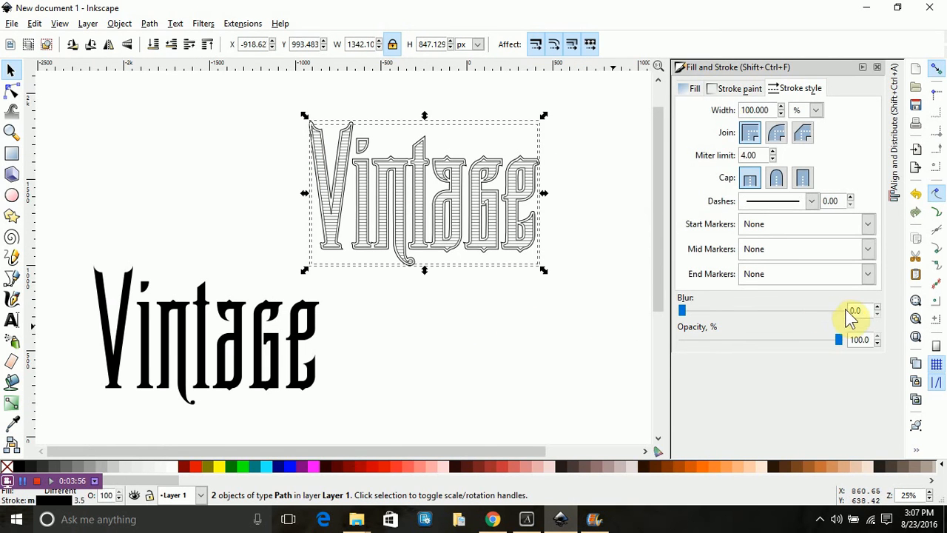
pyautogui.click(897, 164)
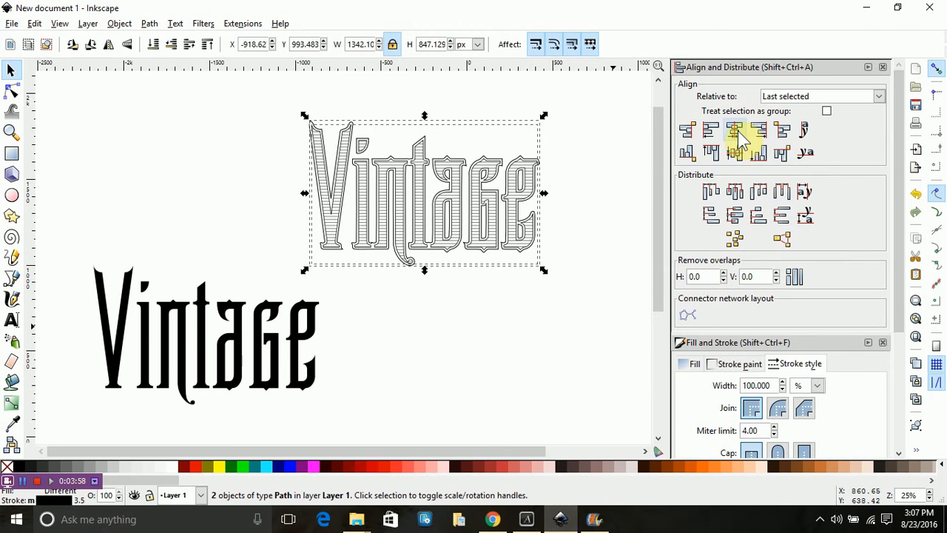
pyautogui.click(735, 153)
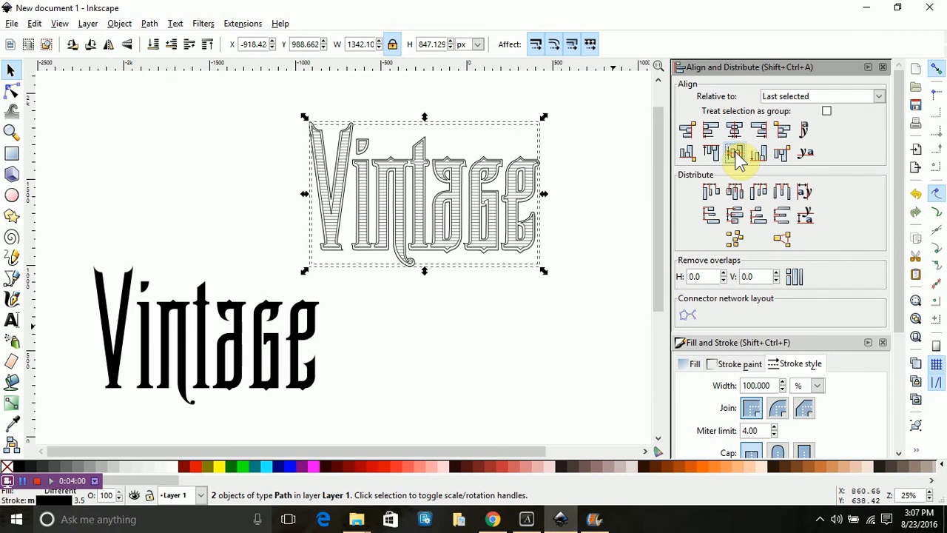
pyautogui.click(596, 289)
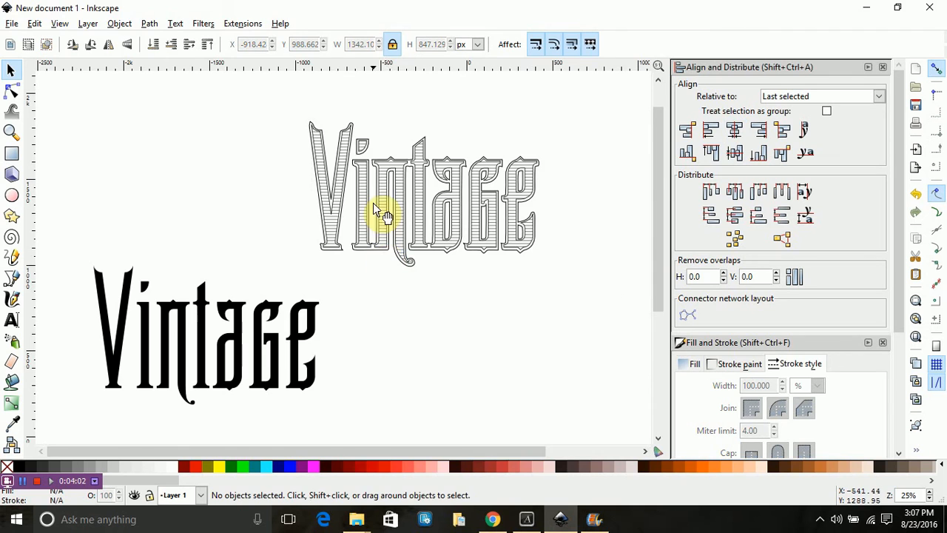
# - Shift the striped Vintage path slightly further up or down to even out its margins inside the outline, and deselect it
pyautogui.scroll(3, 417, 177)
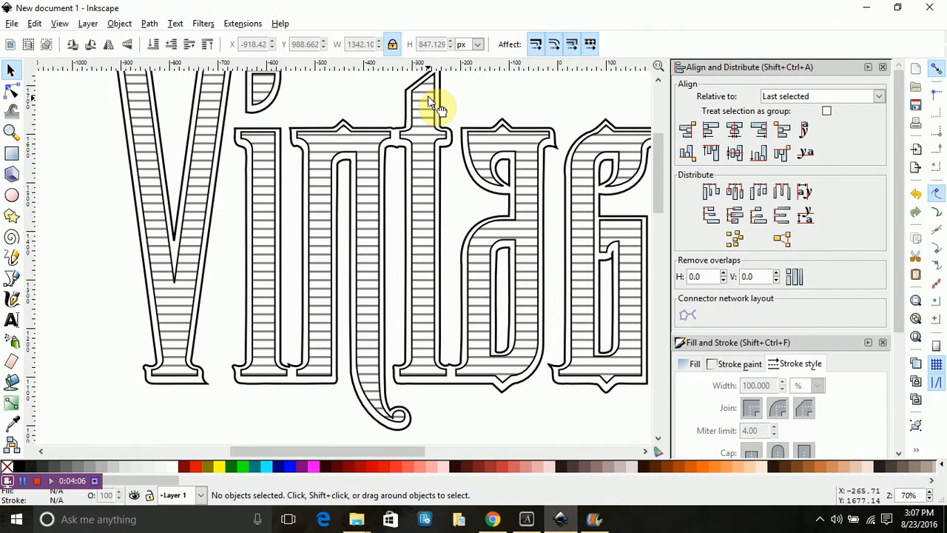
pyautogui.moveTo(428, 96); pyautogui.dragTo(428, 106)
pyautogui.scroll(-3, 323, 256)
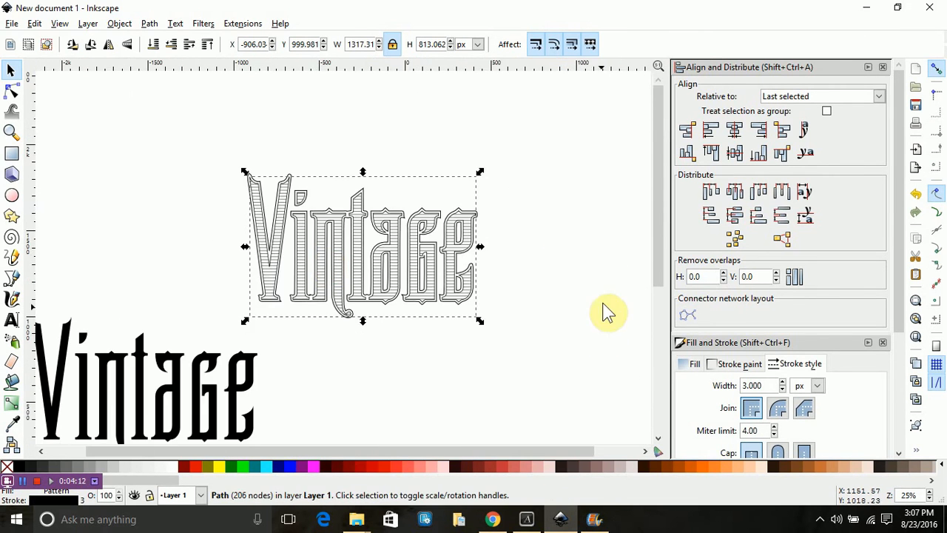
pyautogui.click(546, 254)
# - Duplicate the solid black Vintage text and set one copy aside to the far right of the canvas
pyautogui.scroll(-3, 555, 239)
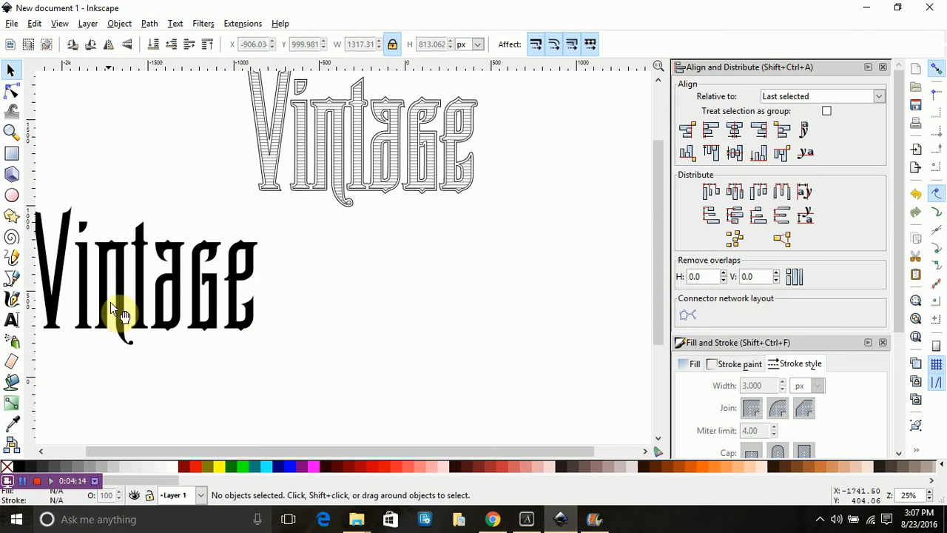
pyautogui.moveTo(172, 272); pyautogui.dragTo(655, 287)
pyautogui.hotkey('ctrl', 'd')
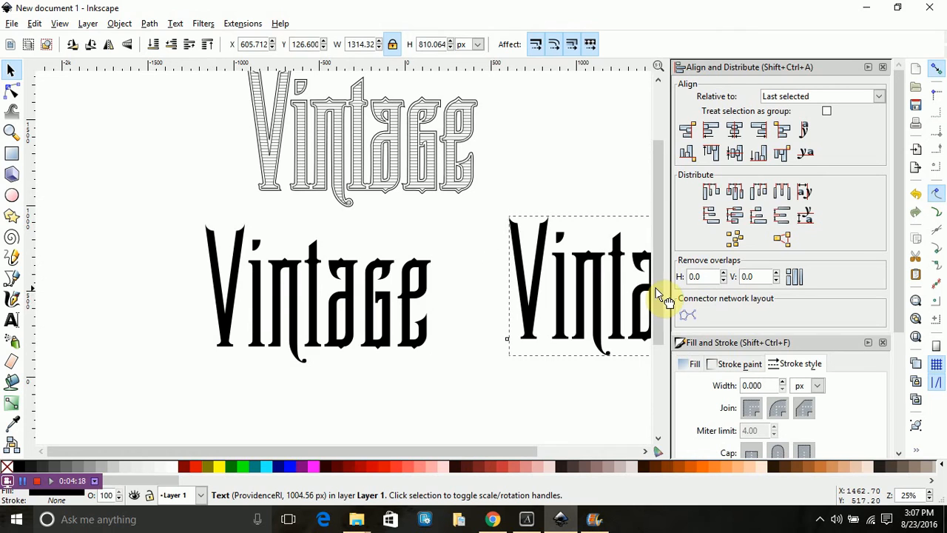
# - Place the other black Vintage text below the striped word and overlay it with a magenta duplicate
pyautogui.moveTo(414, 337); pyautogui.dragTo(312, 307)
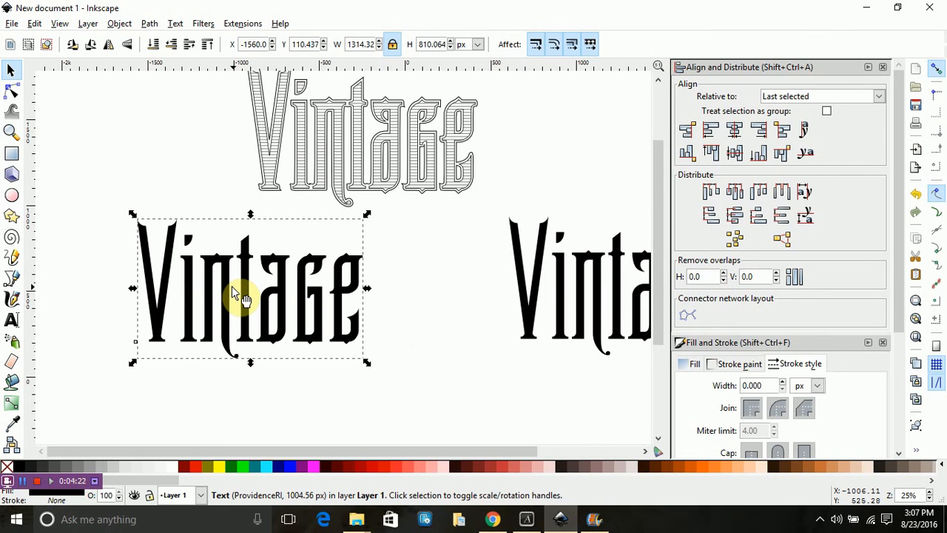
pyautogui.press('ctrl')
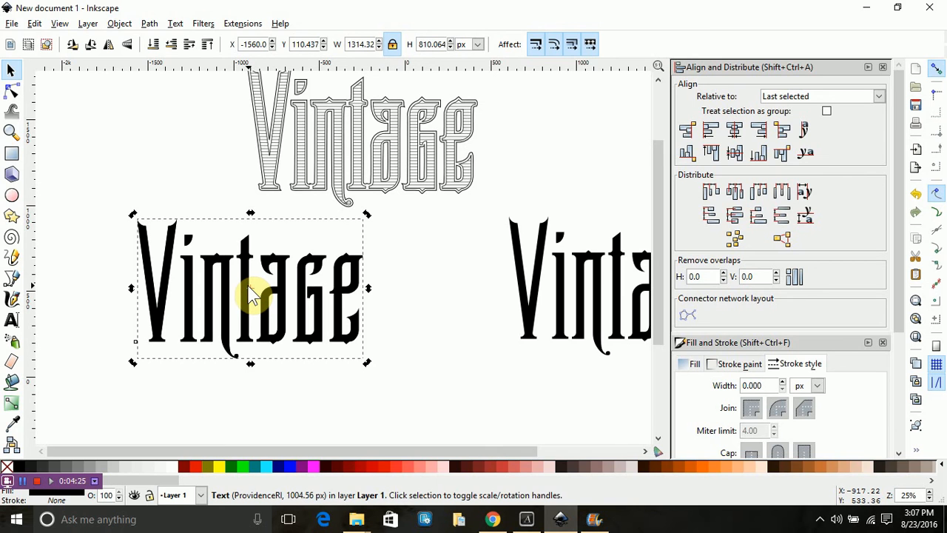
pyautogui.click(317, 468)
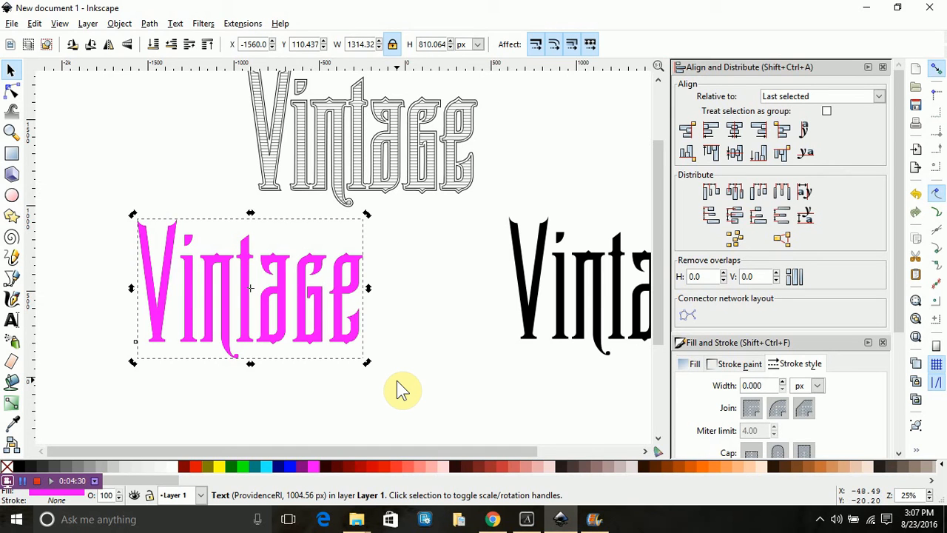
# - Nudge the magenta Vintage copy 16 px down and 16 px right from the black text beneath it
pyautogui.press('Down')
pyautogui.press('Down')
pyautogui.press('Down')
pyautogui.press('Down')
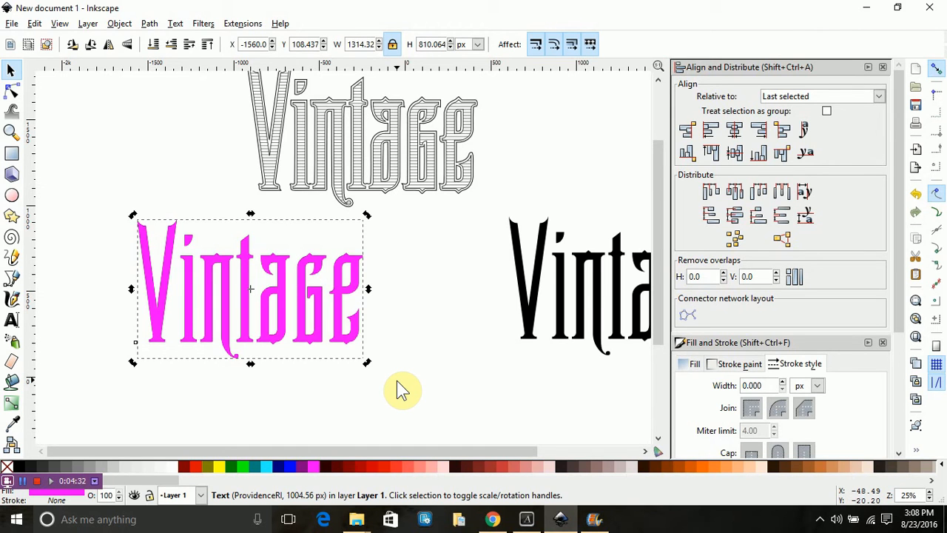
pyautogui.press('Down')
pyautogui.press('Down')
pyautogui.press('Down')
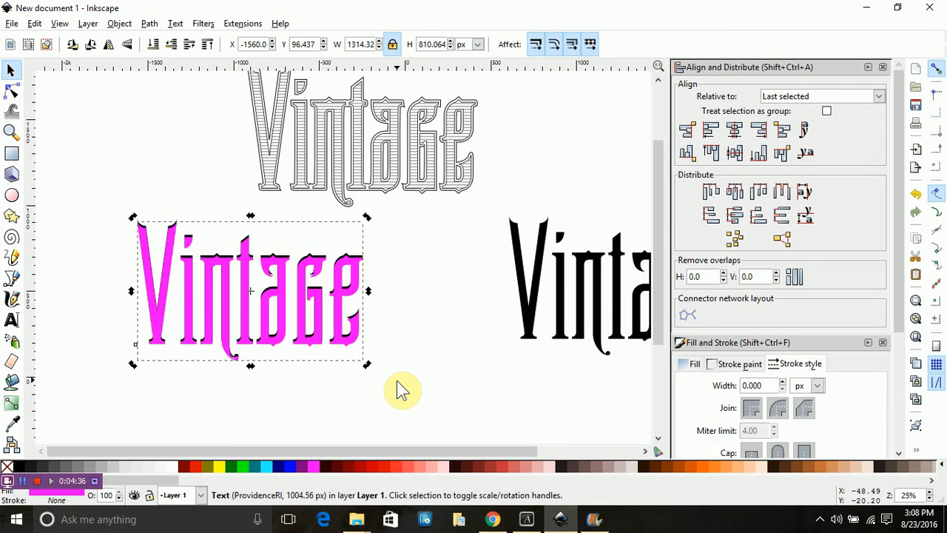
pyautogui.press('Right')
pyautogui.press('Right')
pyautogui.press('Right')
pyautogui.press('Right')
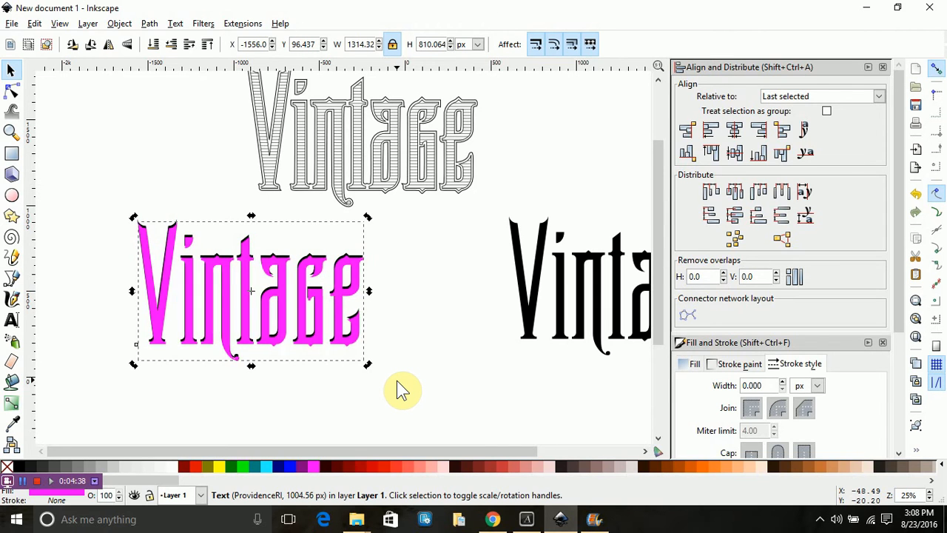
pyautogui.press('Right')
pyautogui.press('Right')
pyautogui.press('Right')
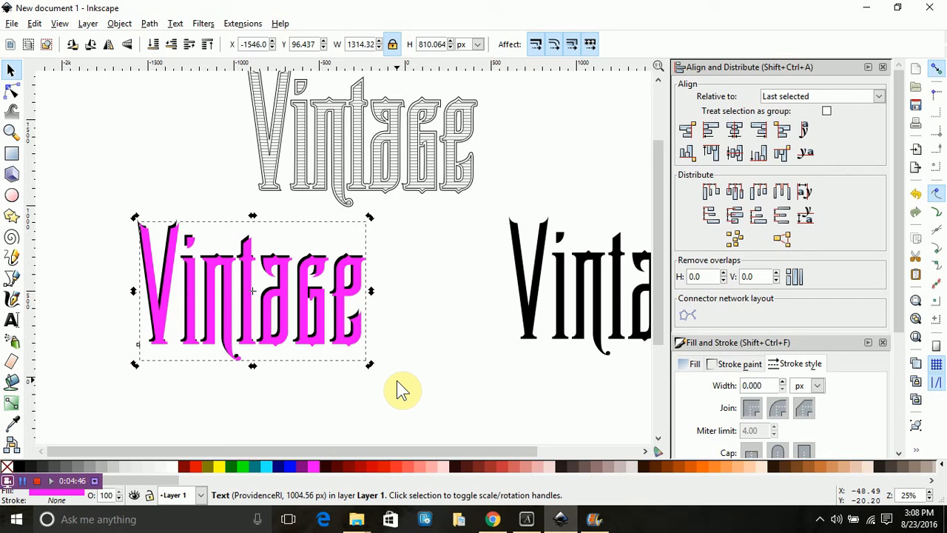
pyautogui.press('Right')
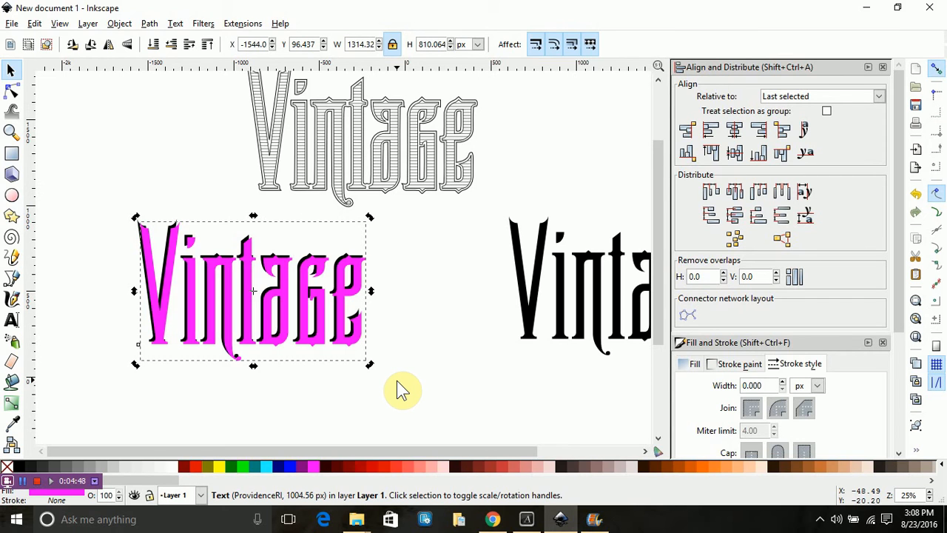
pyautogui.press('Down')
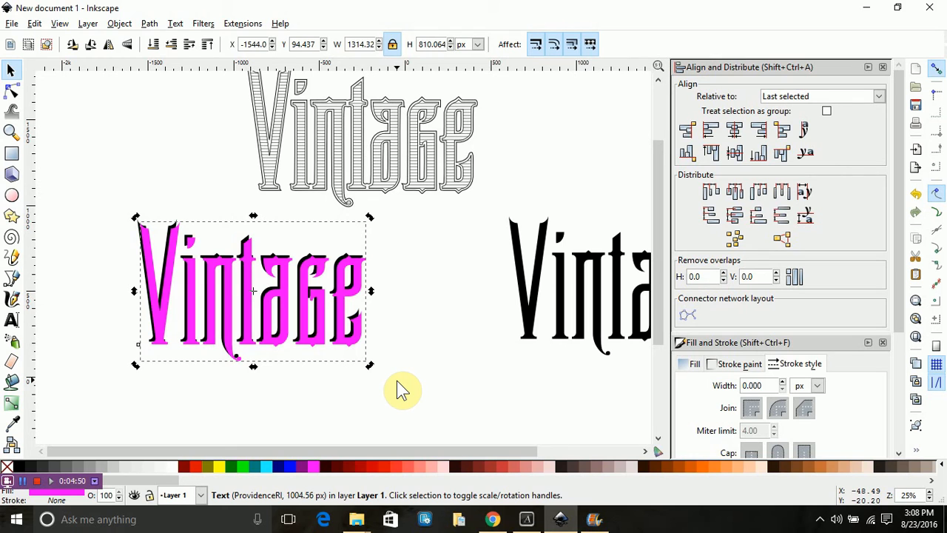
# - Select the magenta and black Vintage texts together and subtract the magenta one with Difference
pyautogui.click(412, 378)
pyautogui.moveTo(102, 200); pyautogui.dragTo(419, 387)
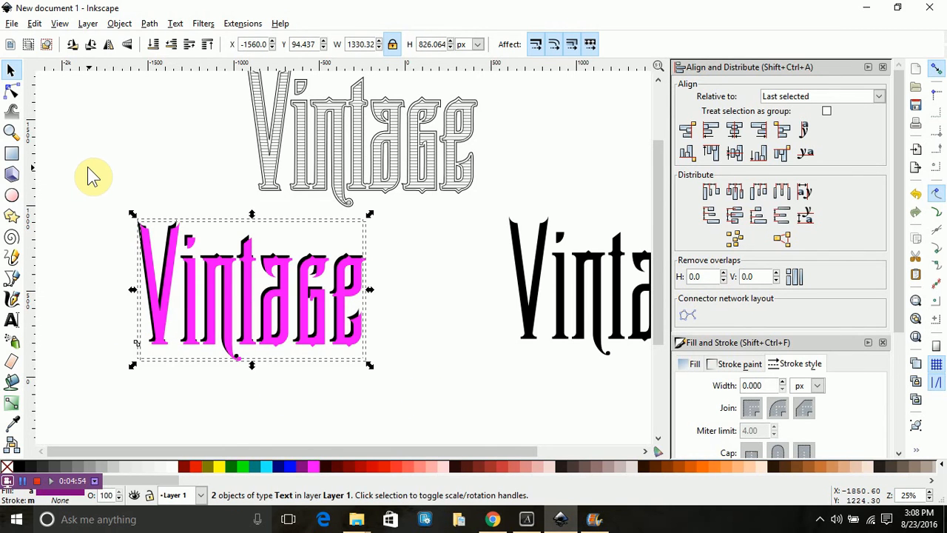
pyautogui.click(150, 24)
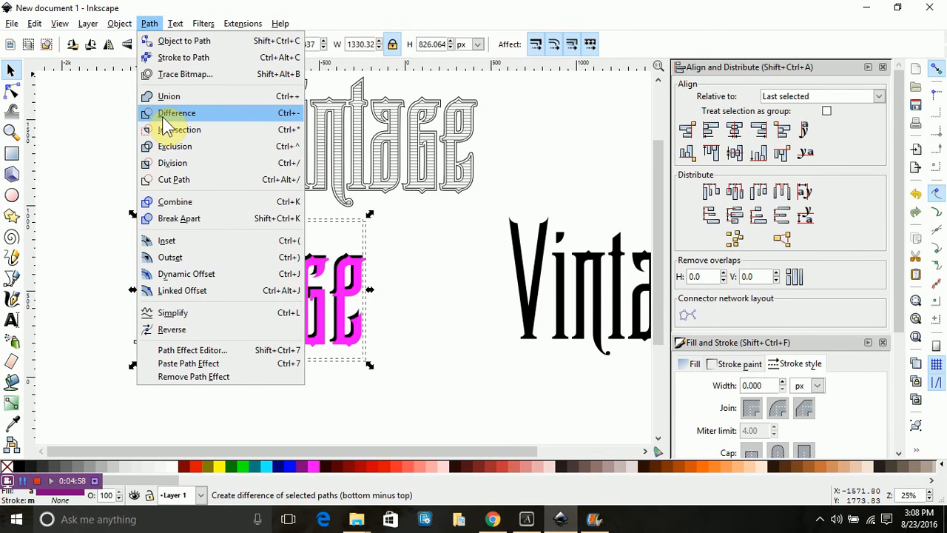
pyautogui.click(164, 117)
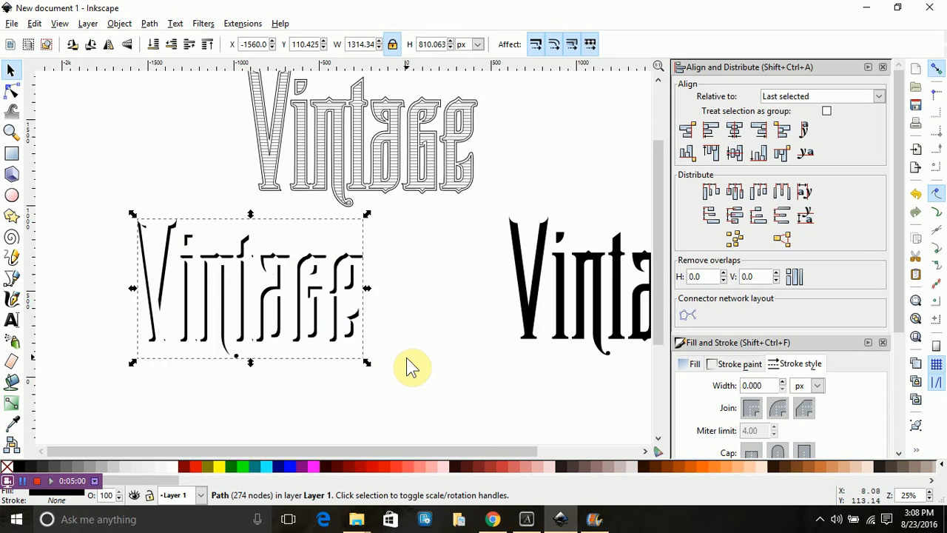
# - Move the black shadow path up onto the striped Vintage word, fit it inside the letters, and deselect it
pyautogui.scroll(2, 407, 364)
pyautogui.moveTo(165, 317); pyautogui.dragTo(259, 126)
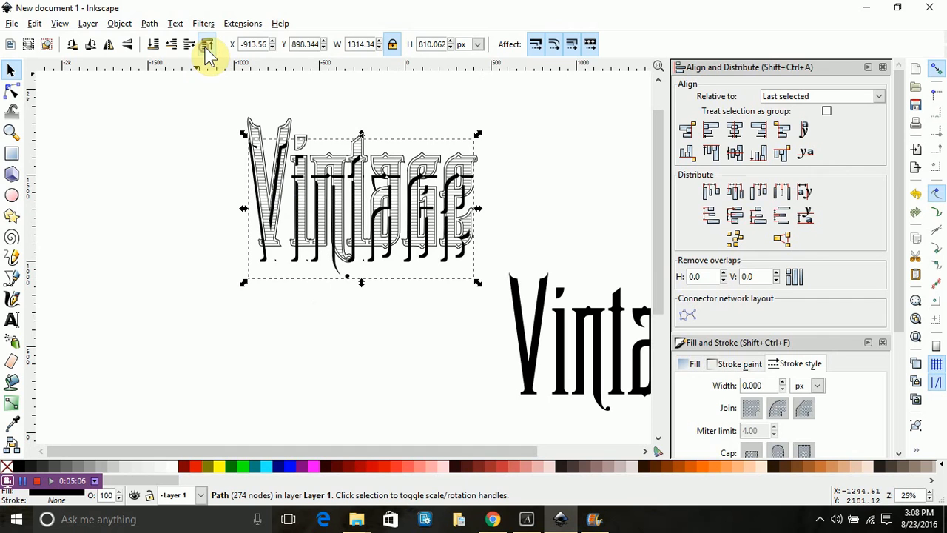
pyautogui.scroll(3, 267, 182)
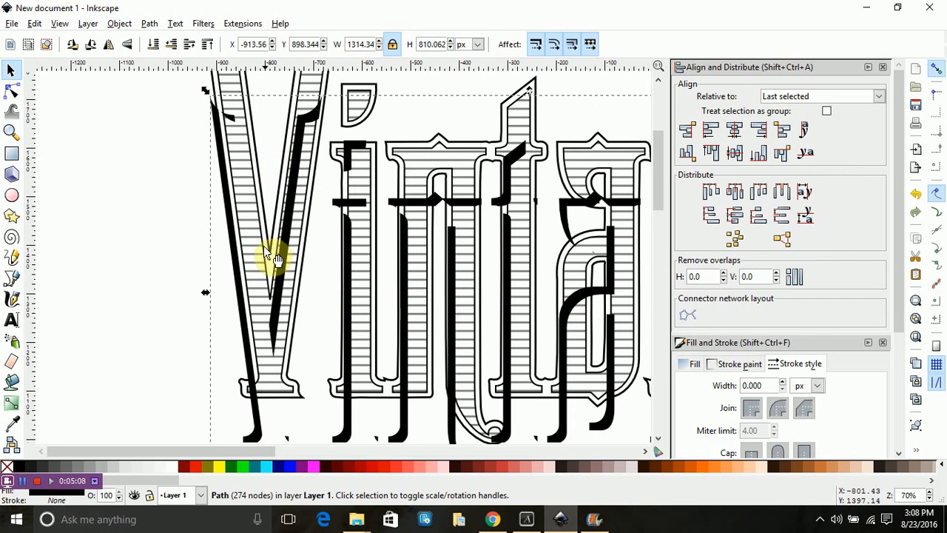
pyautogui.scroll(4, 266, 244)
pyautogui.moveTo(301, 274); pyautogui.dragTo(304, 255)
pyautogui.keyDown('ctrl'); pyautogui.scroll(-2, 338, 172); pyautogui.keyUp('ctrl')
pyautogui.keyDown('ctrl'); pyautogui.scroll(-1, 338, 178); pyautogui.keyUp('ctrl')
pyautogui.click(402, 379)
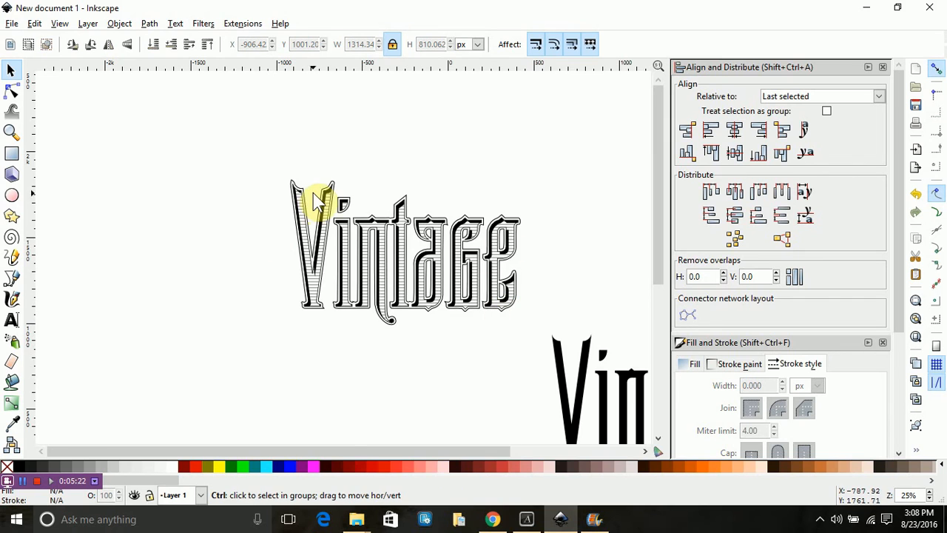
# - Nudge the black shadow path about 1 px right so it lines up with the edges of the striped letters
pyautogui.keyDown('ctrl'); pyautogui.scroll(4, 315, 194); pyautogui.keyUp('ctrl')
pyautogui.click(359, 190)
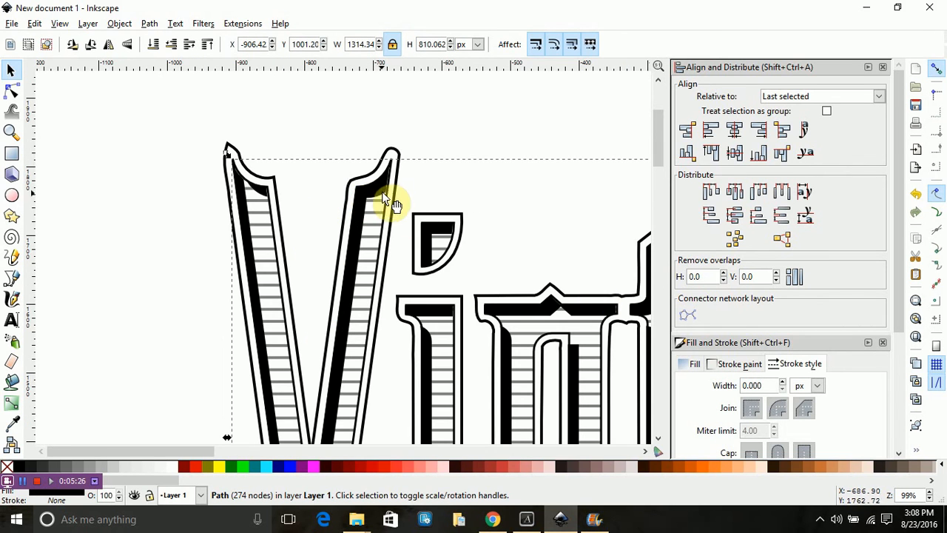
pyautogui.moveTo(375, 190); pyautogui.dragTo(378, 189)
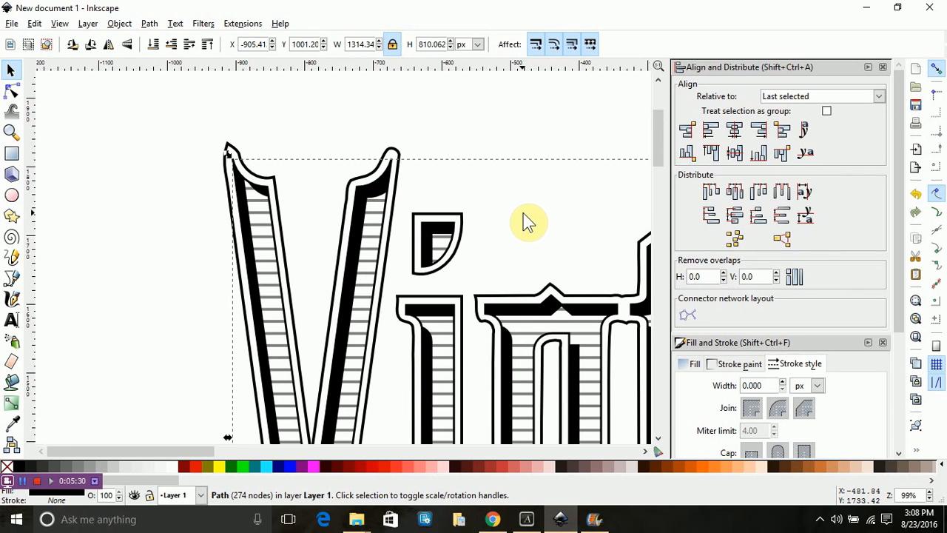
# - Set the black shadow path's blur to 0.25 and deselect it
pyautogui.click(868, 66)
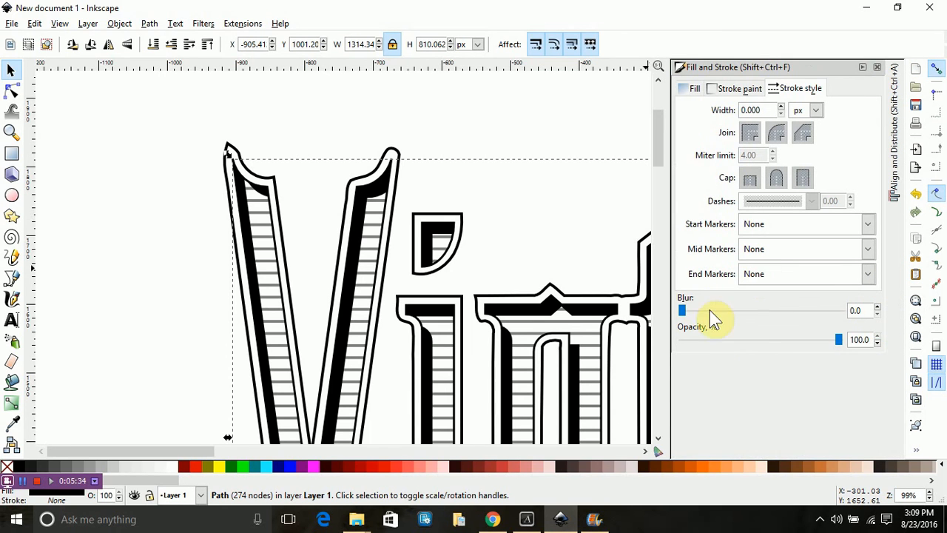
pyautogui.click(864, 310)
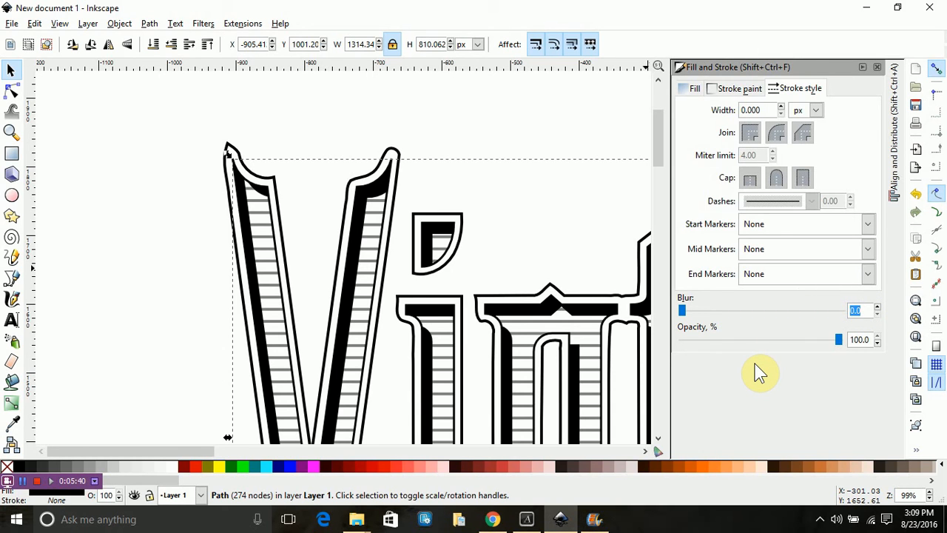
pyautogui.write('.25')
pyautogui.press('Return')
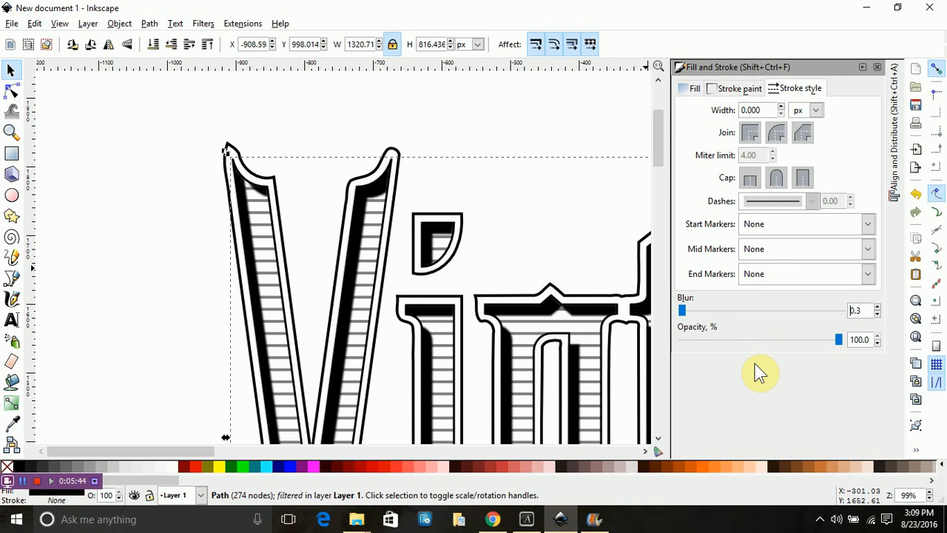
pyautogui.click(116, 358)
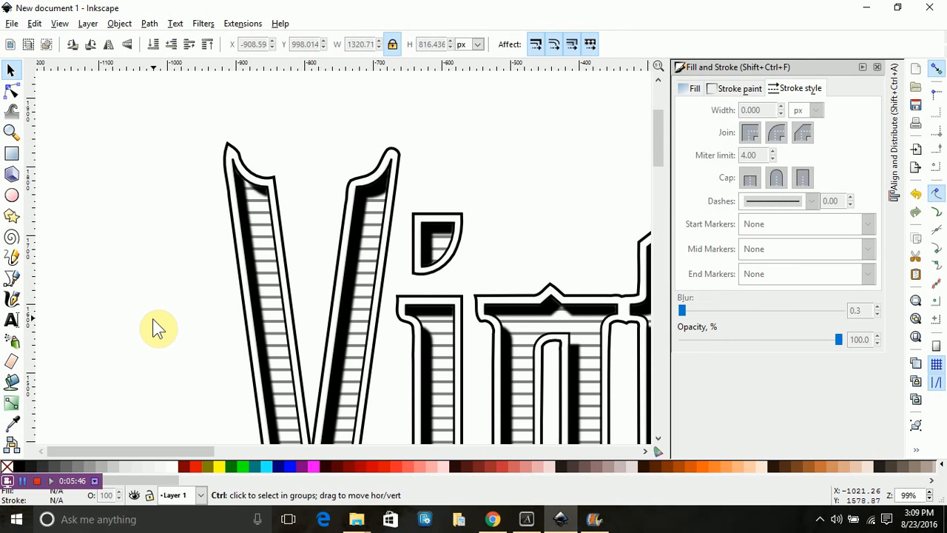
# - Move the spare solid black Vintage text from the right to directly below the shaded Vintage word
pyautogui.keyDown('ctrl'); pyautogui.scroll(-1, 154, 327); pyautogui.keyUp('ctrl')
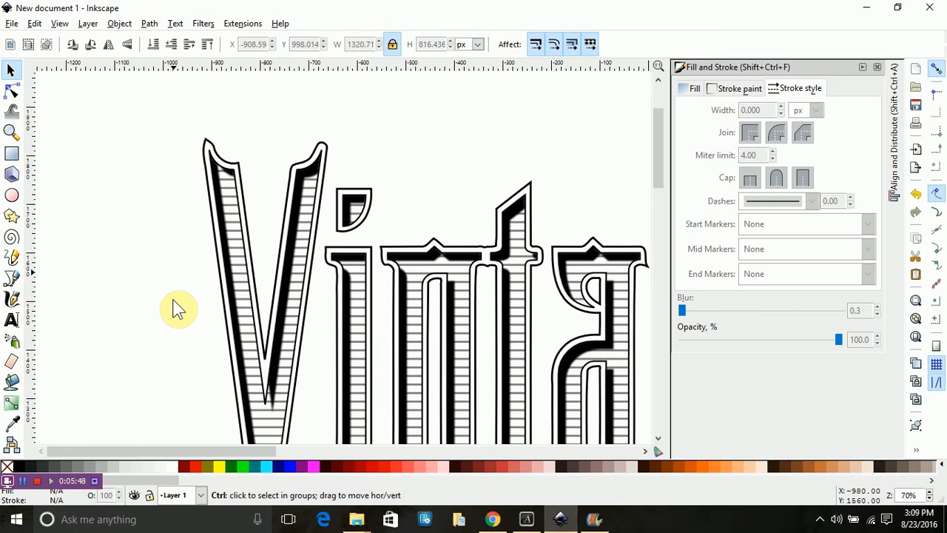
pyautogui.keyDown('ctrl'); pyautogui.scroll(-1, 176, 308); pyautogui.keyUp('ctrl')
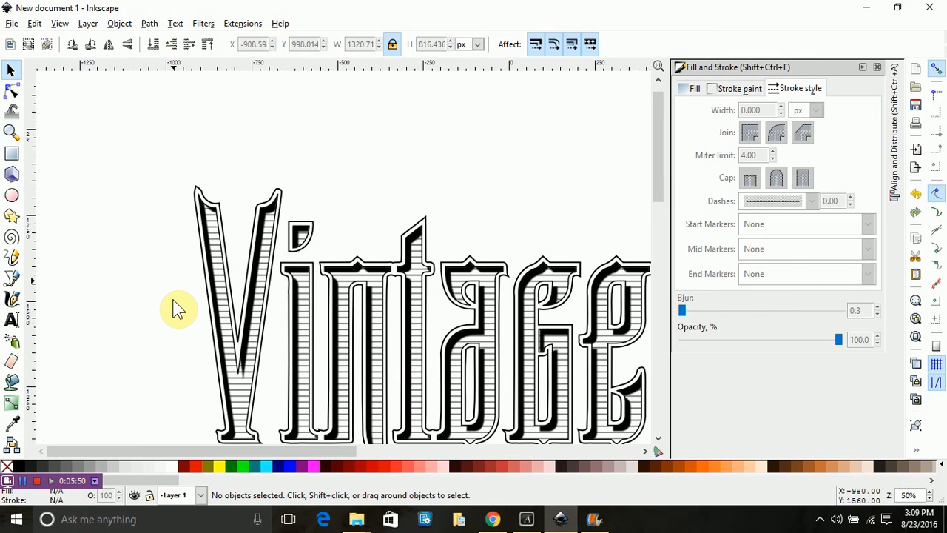
pyautogui.scroll(-1, 175, 308)
pyautogui.keyDown('ctrl'); pyautogui.scroll(-1, 175, 307); pyautogui.keyUp('ctrl')
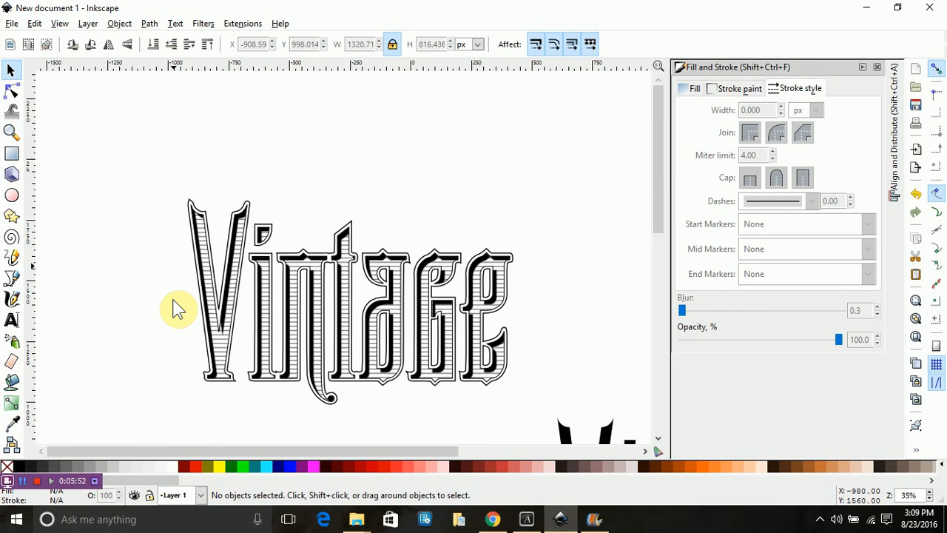
pyautogui.scroll(-3, 555, 318)
pyautogui.moveTo(567, 364); pyautogui.dragTo(185, 343)
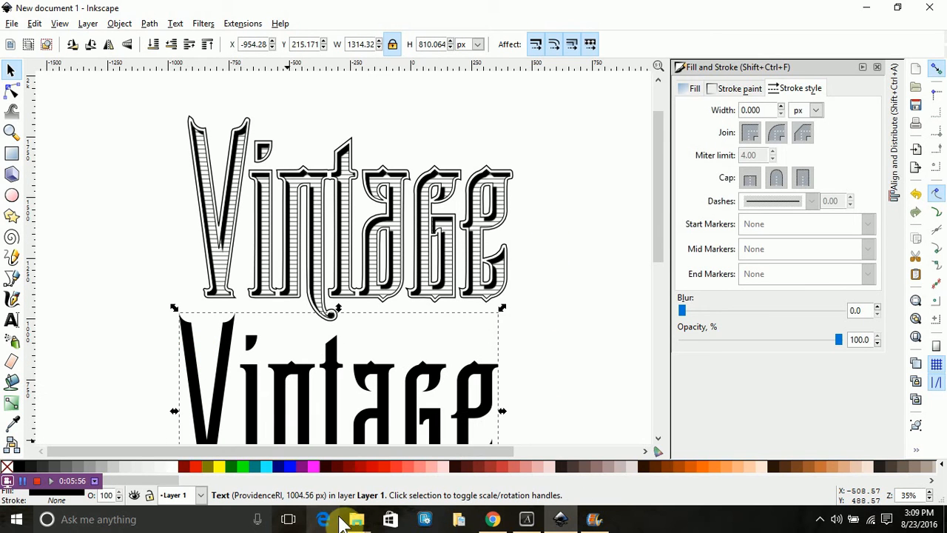
# - Fill the spare Vintage text with orange-brown and align it exactly over the striped letters
pyautogui.click(822, 469)
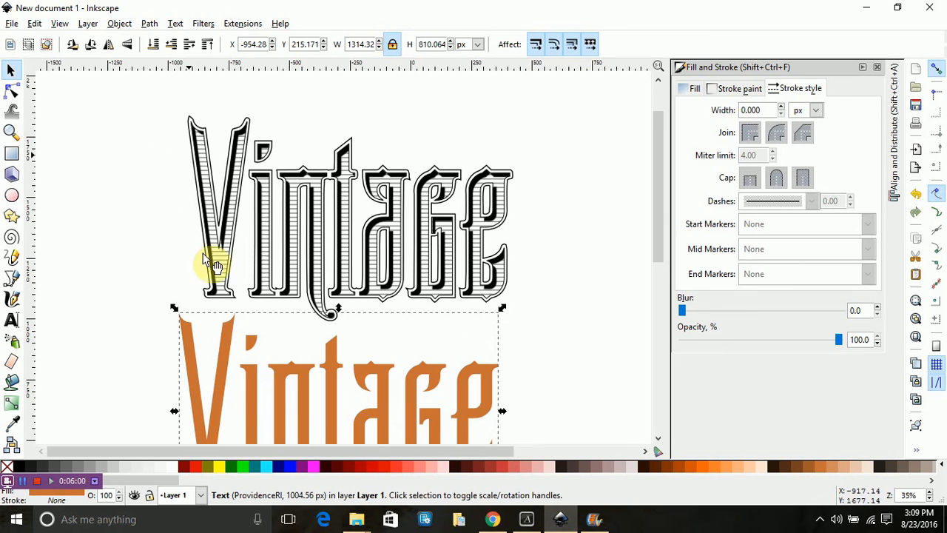
pyautogui.moveTo(221, 389); pyautogui.dragTo(260, 166)
pyautogui.scroll(4, 244, 131)
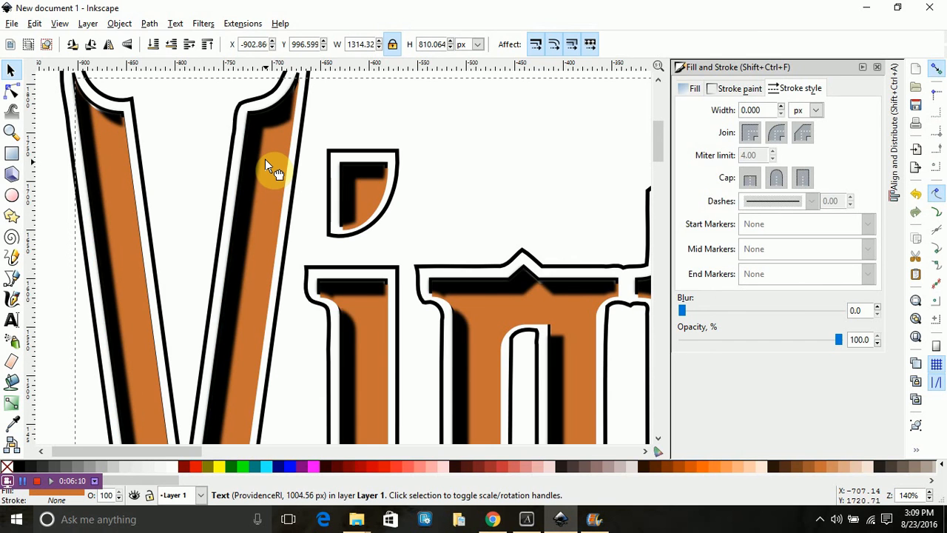
pyautogui.moveTo(265, 159); pyautogui.dragTo(262, 155)
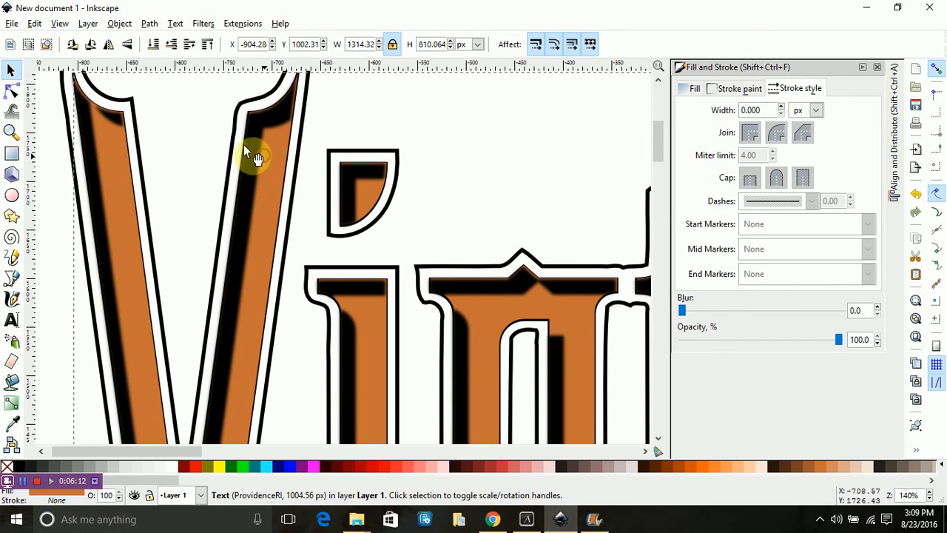
# - Lower the orange-brown Vintage text in the stacking order so the line pattern and black shadow lie over it
pyautogui.click(169, 46)
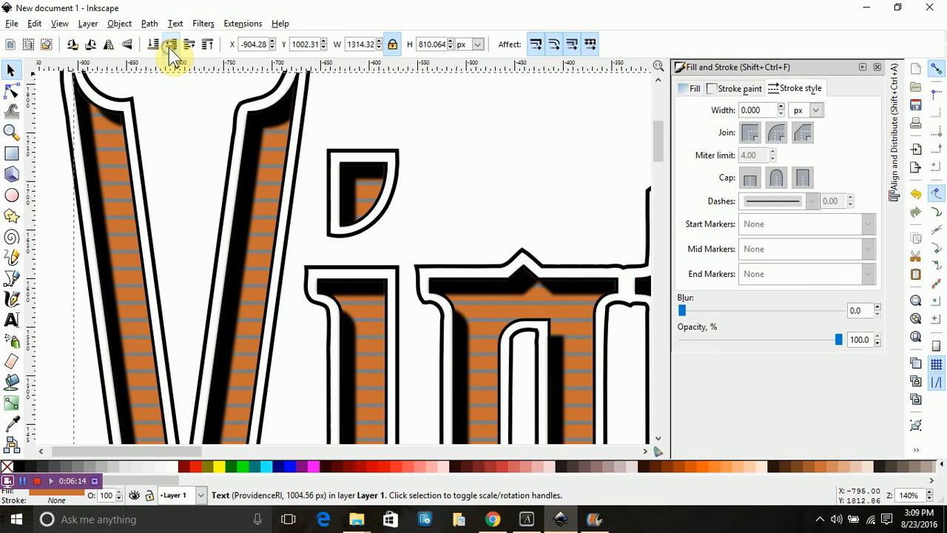
pyautogui.scroll(-3, 446, 188)
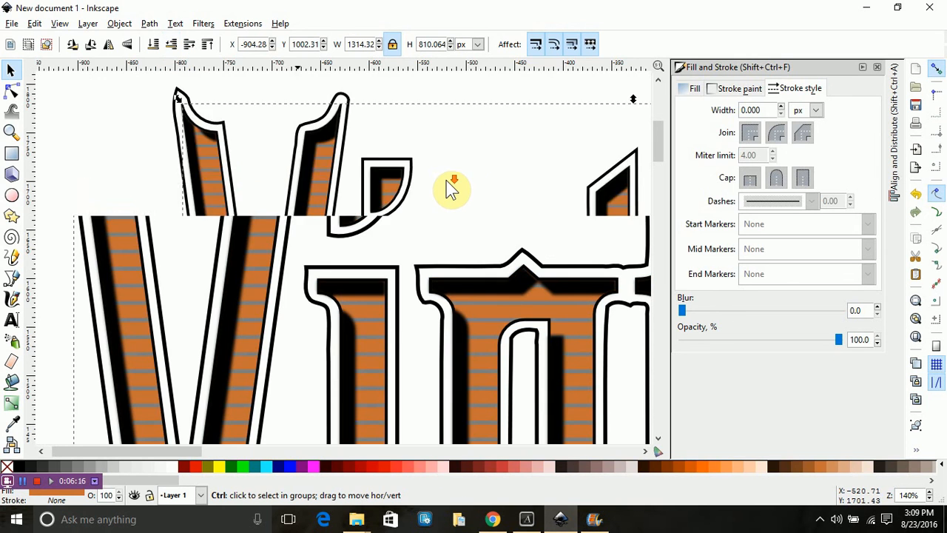
pyautogui.scroll(3, 375, 210)
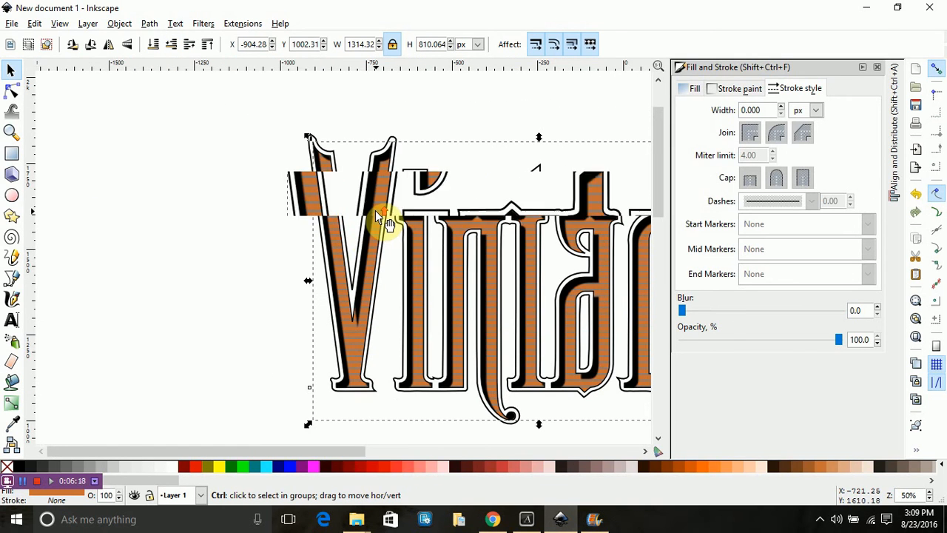
pyautogui.scroll(-3, 376, 211)
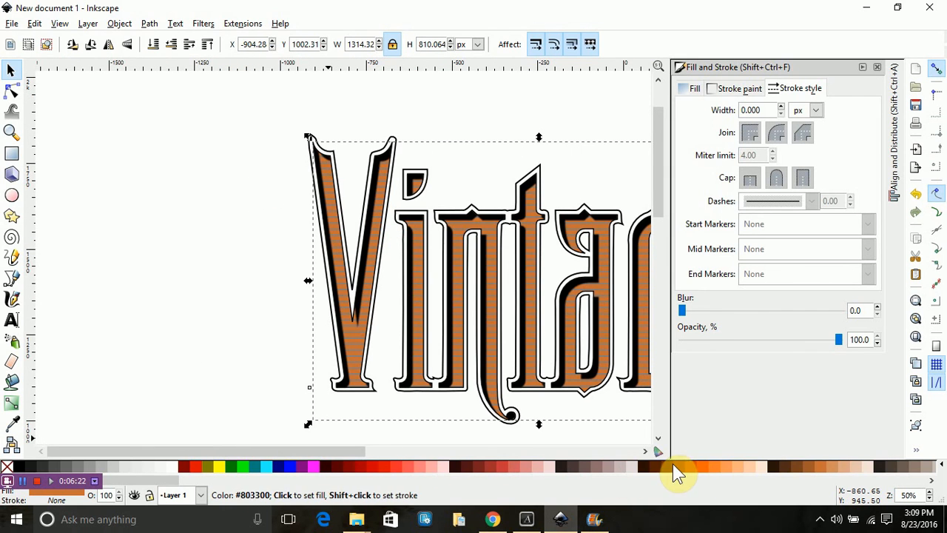
# - Change the fill of the Vintage text behind the stripes to dark brown and deselect it
pyautogui.click(788, 467)
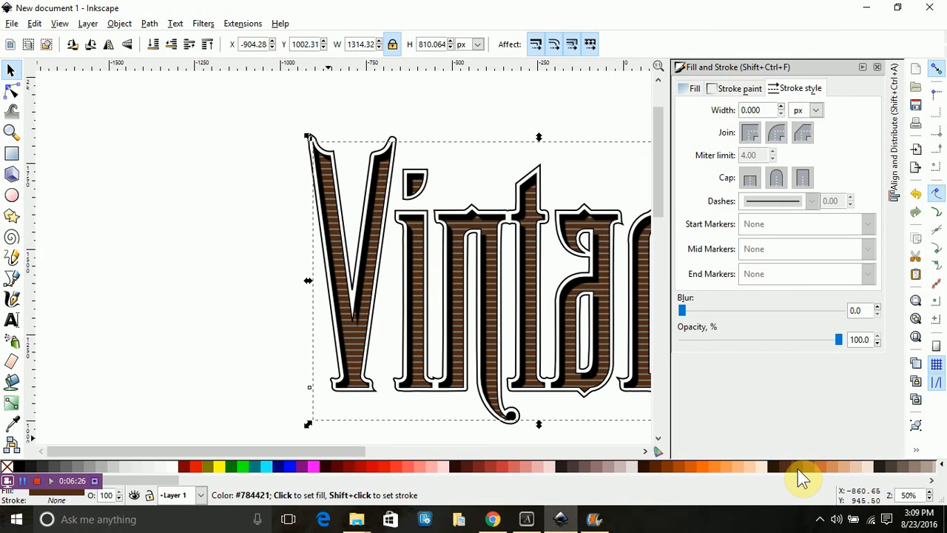
pyautogui.click(798, 470)
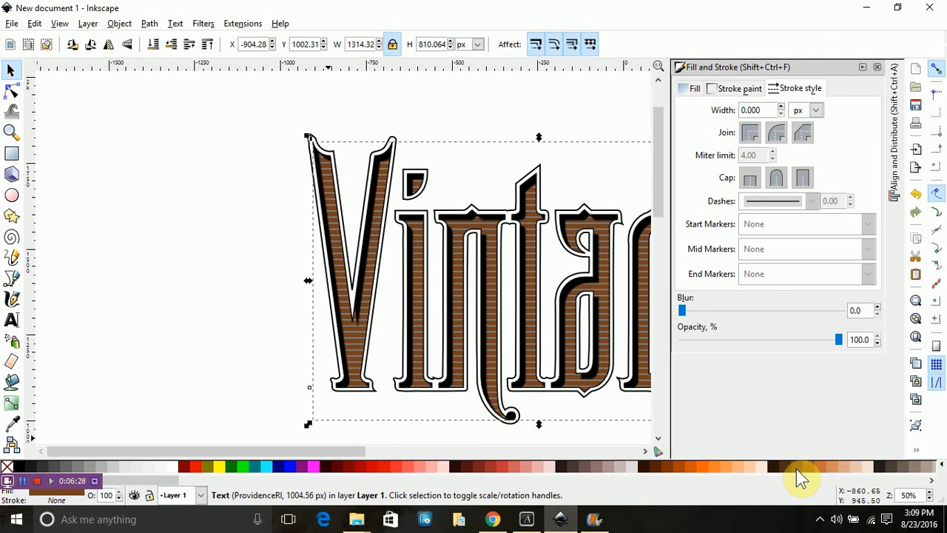
pyautogui.click(781, 469)
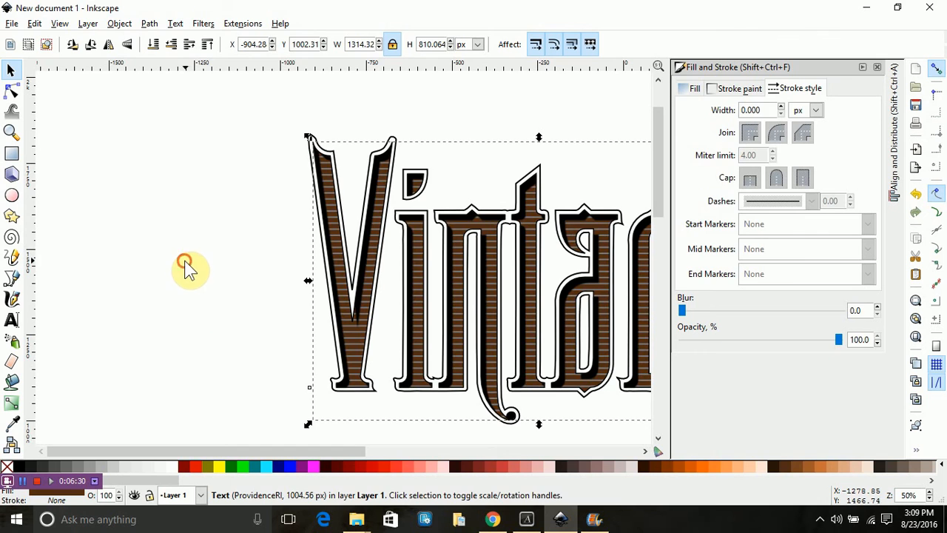
pyautogui.keyDown('ctrl'); pyautogui.scroll(-2, 205, 259); pyautogui.keyUp('ctrl')
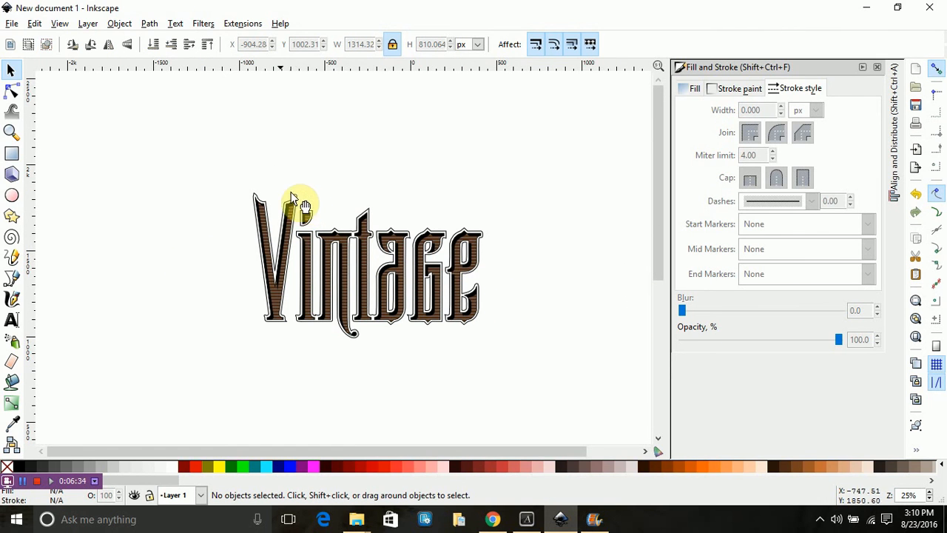
# - Duplicate the outer Vintage outline path with the 4 px stroke and move the copy below and to the left of the finished word
pyautogui.keyDown('ctrl'); pyautogui.scroll(3, 254, 201); pyautogui.keyUp('ctrl')
pyautogui.keyDown('ctrl'); pyautogui.scroll(1, 225, 202); pyautogui.keyUp('ctrl')
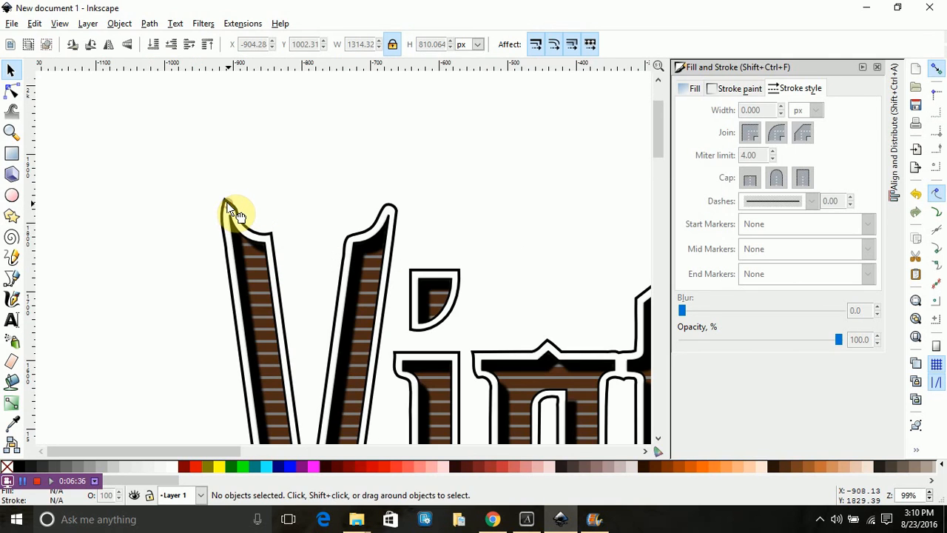
pyautogui.click(236, 214)
pyautogui.keyDown('ctrl'); pyautogui.scroll(-3, 235, 214); pyautogui.keyUp('ctrl')
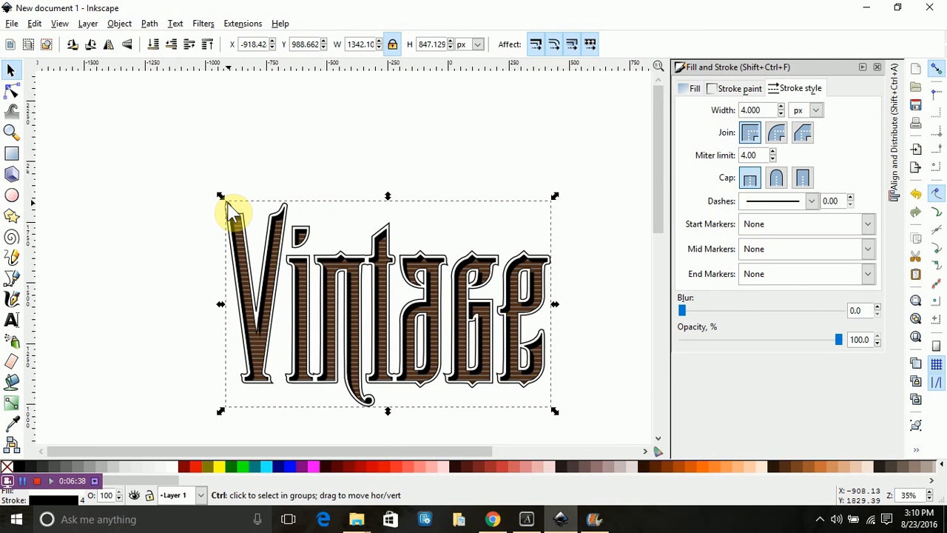
pyautogui.press('ctrl+KP_5')
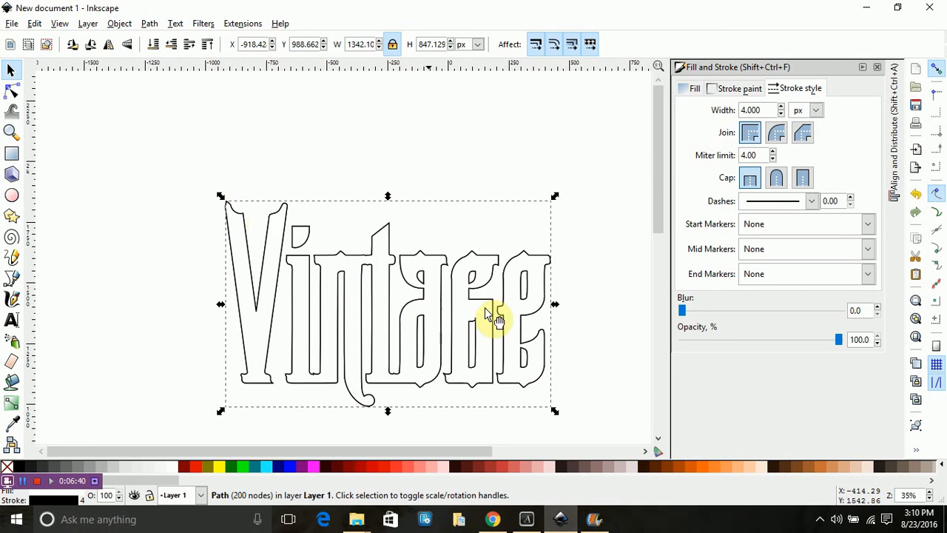
pyautogui.scroll(-5, 546, 188)
pyautogui.moveTo(437, 185); pyautogui.dragTo(263, 379)
pyautogui.scroll(-5, 591, 200)
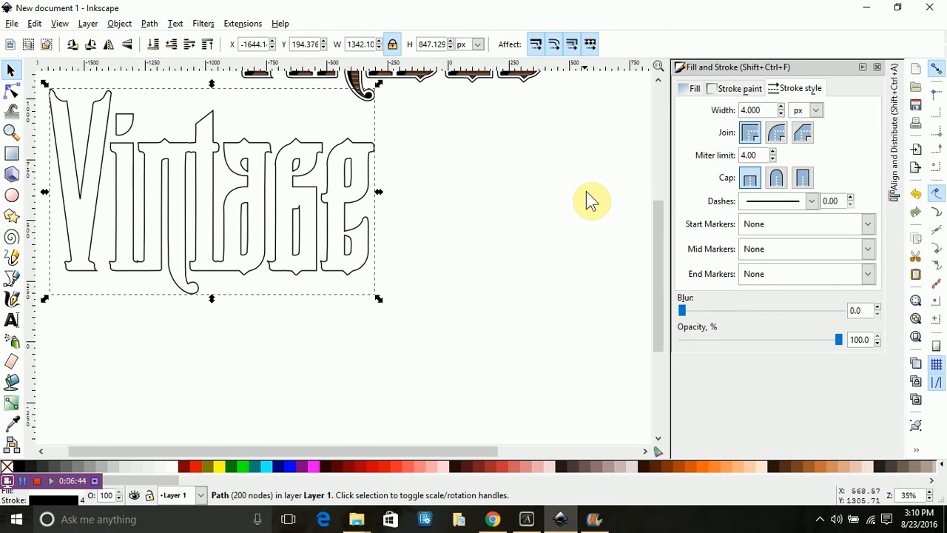
# - Duplicate the separate white Vintage outline and shift the new copy 44 px down and 40 px right
pyautogui.press('ctrl')
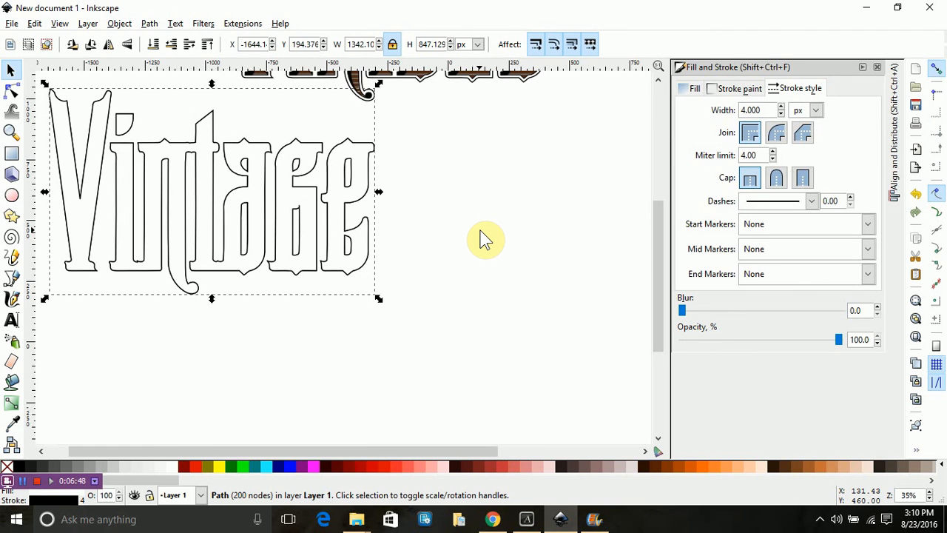
pyautogui.press('Down')
pyautogui.press('Down')
pyautogui.press('Down')
pyautogui.press('Down')
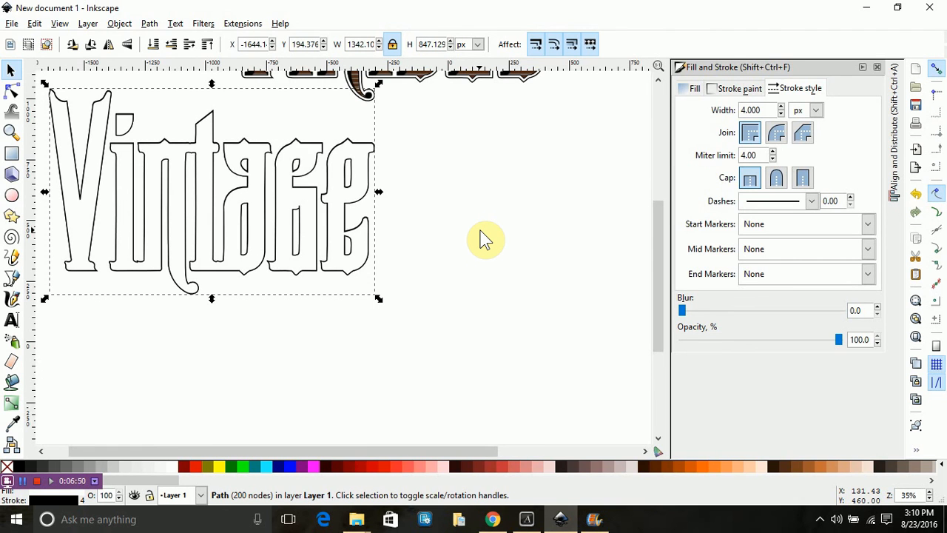
pyautogui.press('Down')
pyautogui.press('Down')
pyautogui.press('Down')
pyautogui.press('Down')
pyautogui.press('Down')
pyautogui.press('Down')
pyautogui.press('Down')
pyautogui.press('Down')
pyautogui.press('Down')
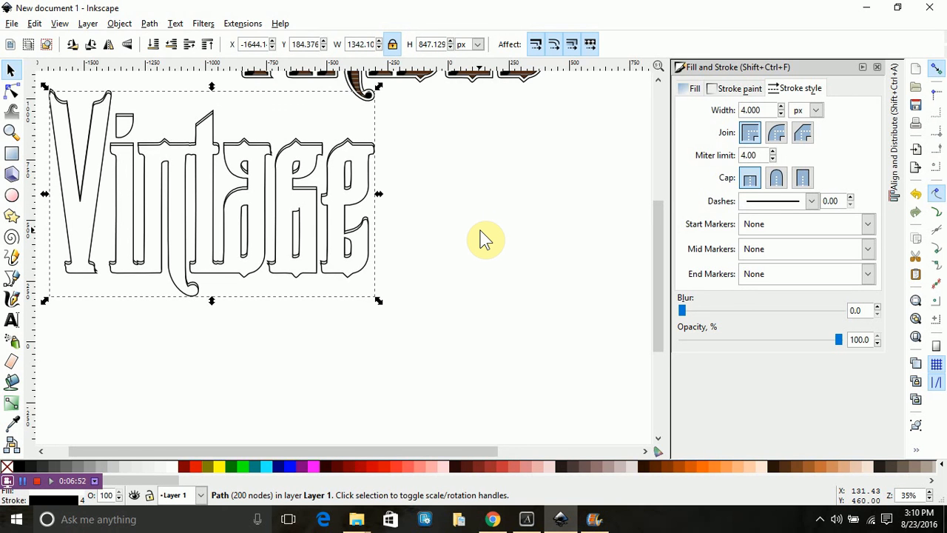
pyautogui.press('Down')
pyautogui.press('Down')
pyautogui.press('Down')
pyautogui.press('Down')
pyautogui.press('Down')
pyautogui.press('Down')
pyautogui.press('Down')
pyautogui.press('Down')
pyautogui.press('Down')
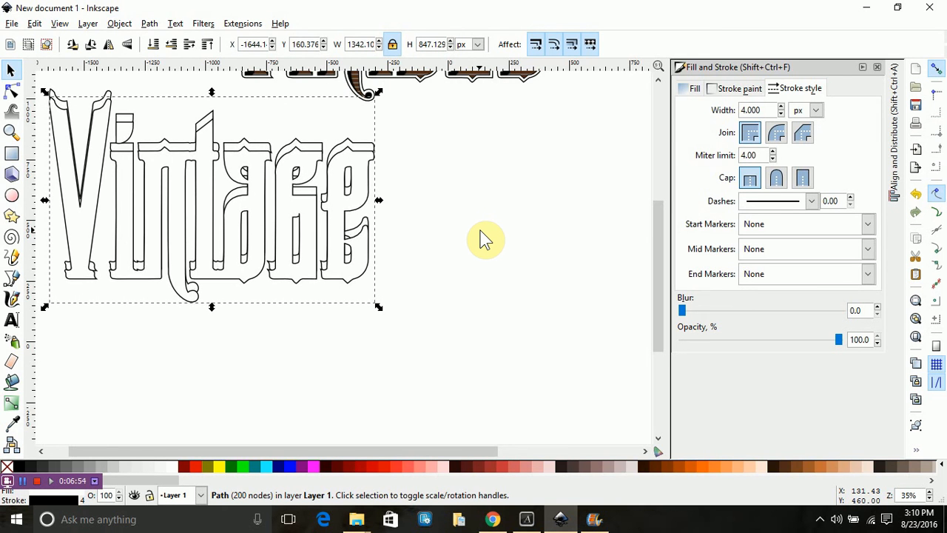
pyautogui.press('Right')
pyautogui.press('Right')
pyautogui.press('Right')
pyautogui.press('Right')
pyautogui.press('Right')
pyautogui.press('Right')
pyautogui.press('Right')
pyautogui.press('Right')
pyautogui.press('Right')
pyautogui.press('Right')
pyautogui.press('Right')
pyautogui.press('Right')
pyautogui.press('Right')
pyautogui.press('Right')
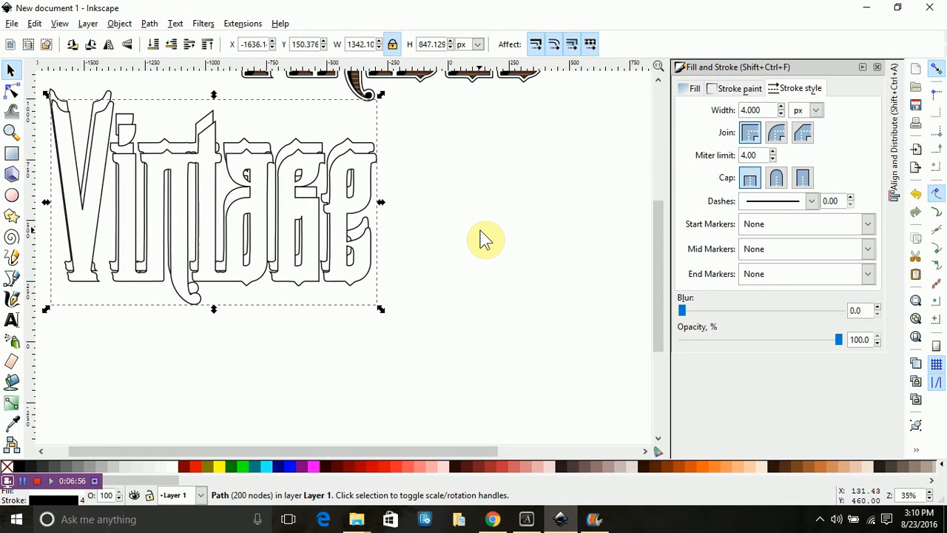
pyautogui.press('Right')
pyautogui.press('Right')
pyautogui.press('Right')
pyautogui.press('Right')
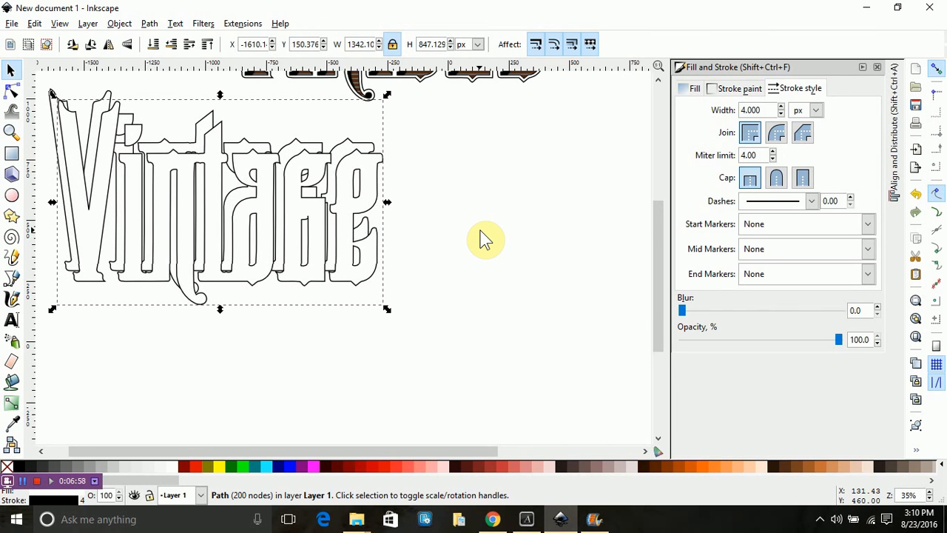
pyautogui.press('Right')
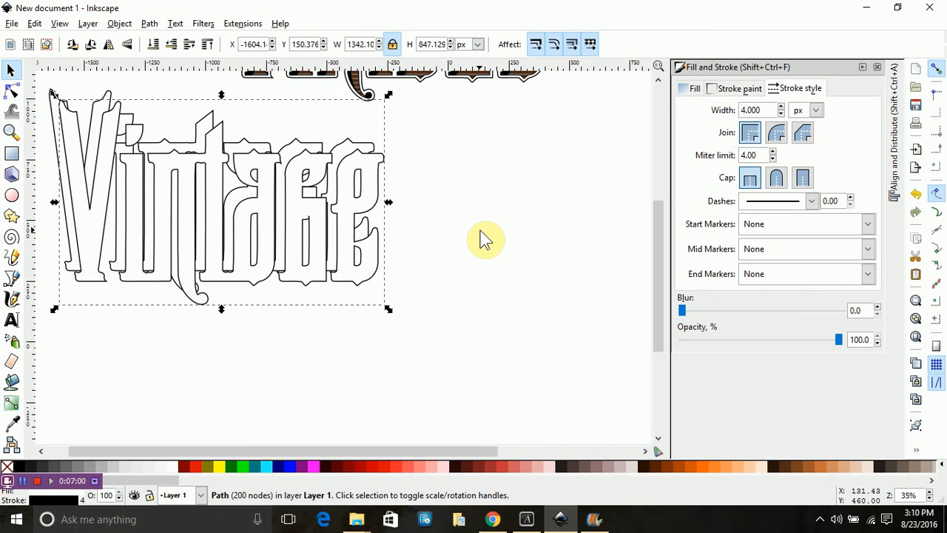
# - Send the offset Vintage outline copy to the back, behind the unshifted outline
pyautogui.click(491, 199)
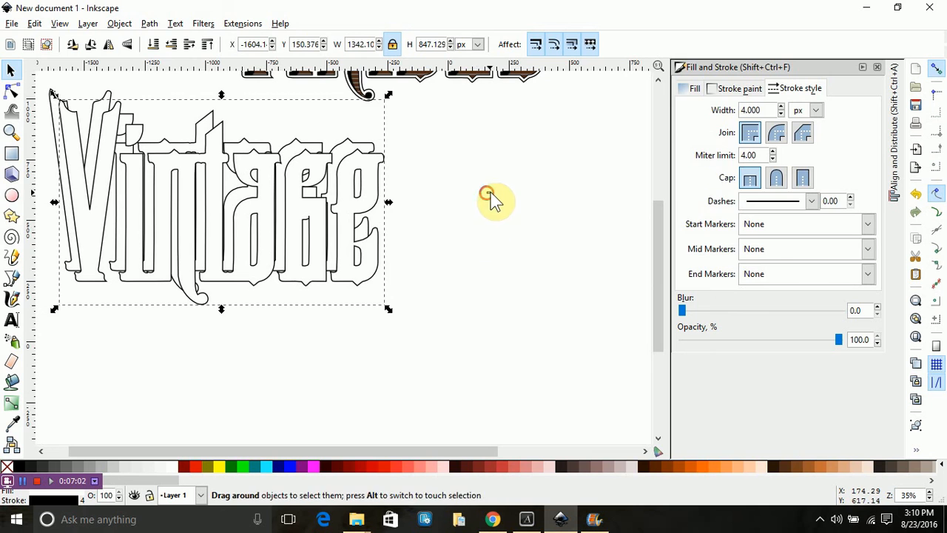
pyautogui.click(212, 135)
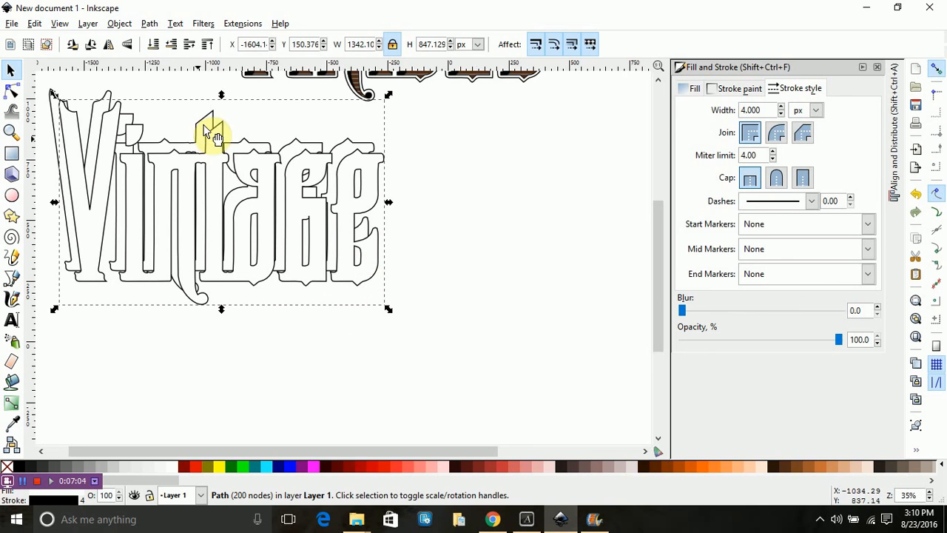
pyautogui.click(152, 43)
pyautogui.scroll(1, 478, 413)
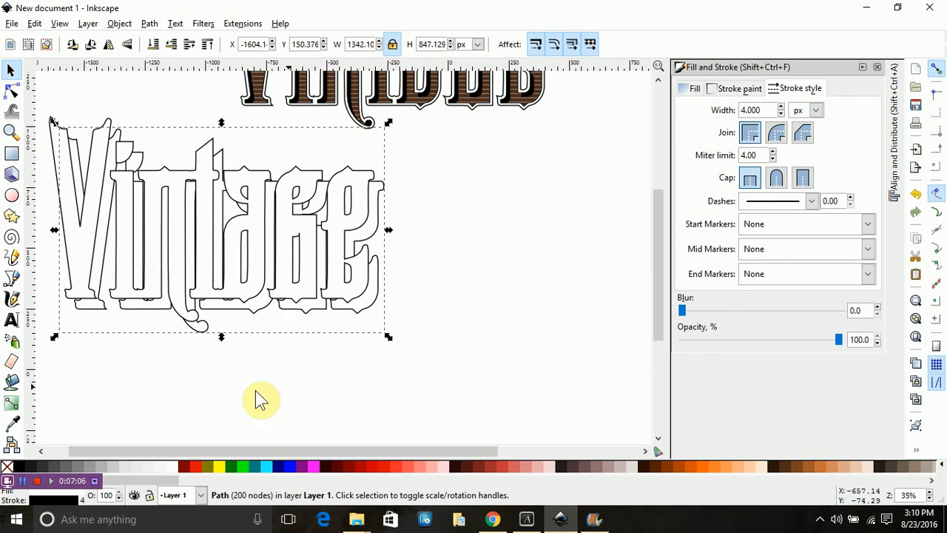
# - Interpolate between the two Vintage outlines with exponent 0.0, 10 steps, method 2 and duplicated endpaths
pyautogui.click(461, 304)
pyautogui.moveTo(418, 354); pyautogui.dragTo(34, 101)
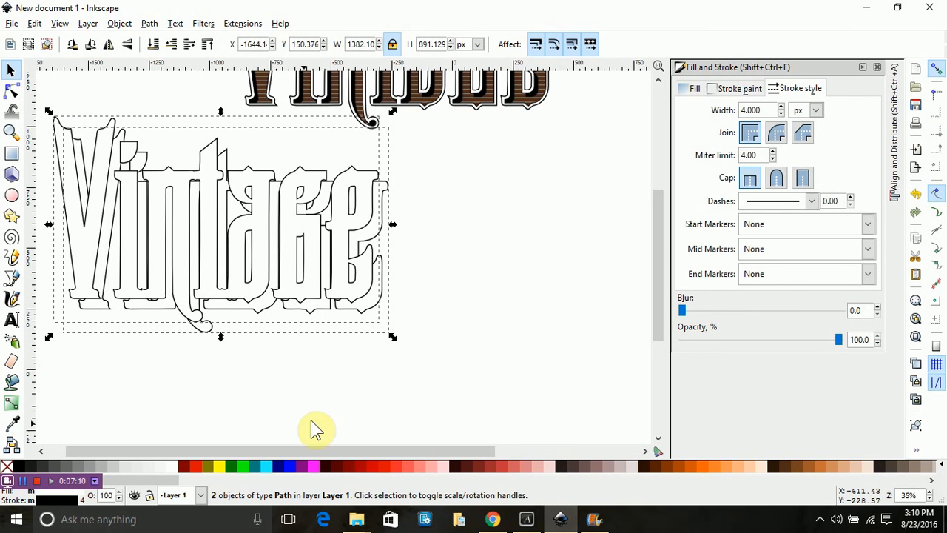
pyautogui.click(243, 23)
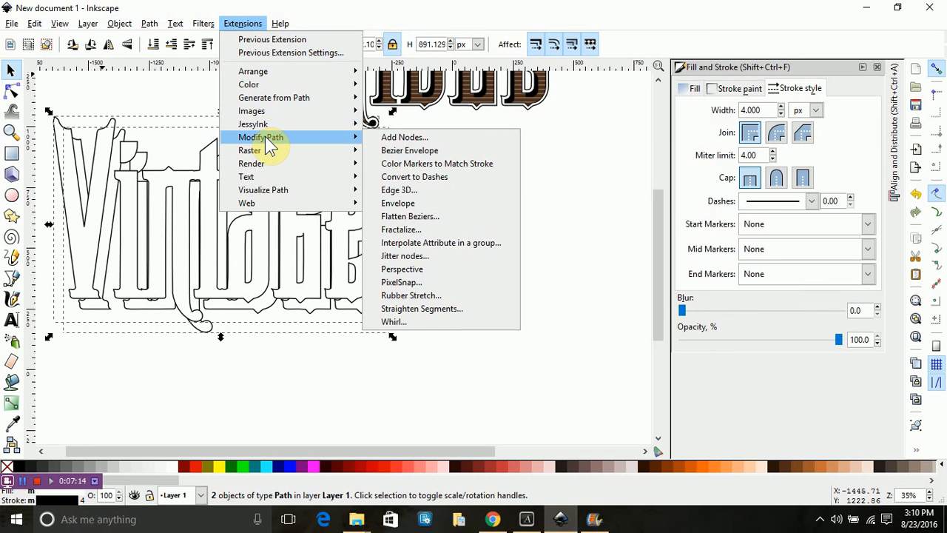
pyautogui.moveTo(288, 105)
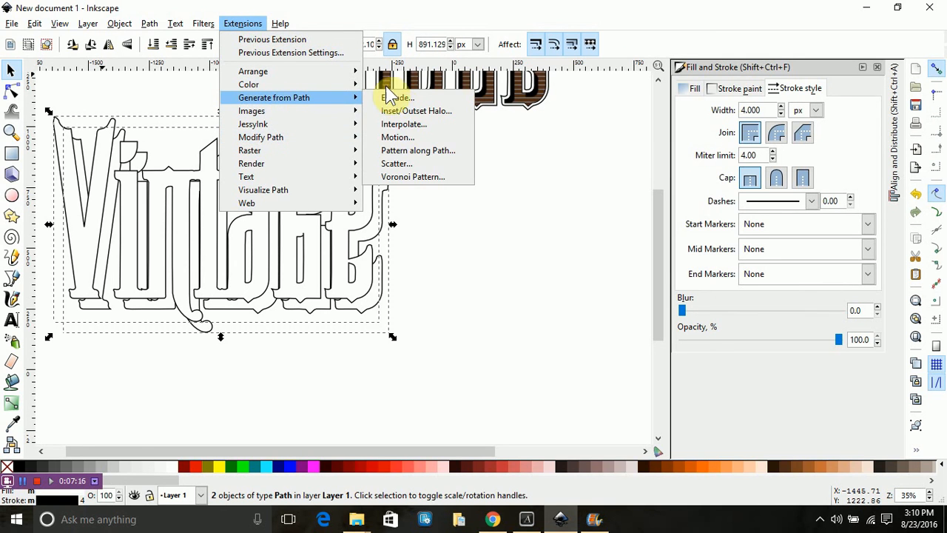
pyautogui.click(420, 130)
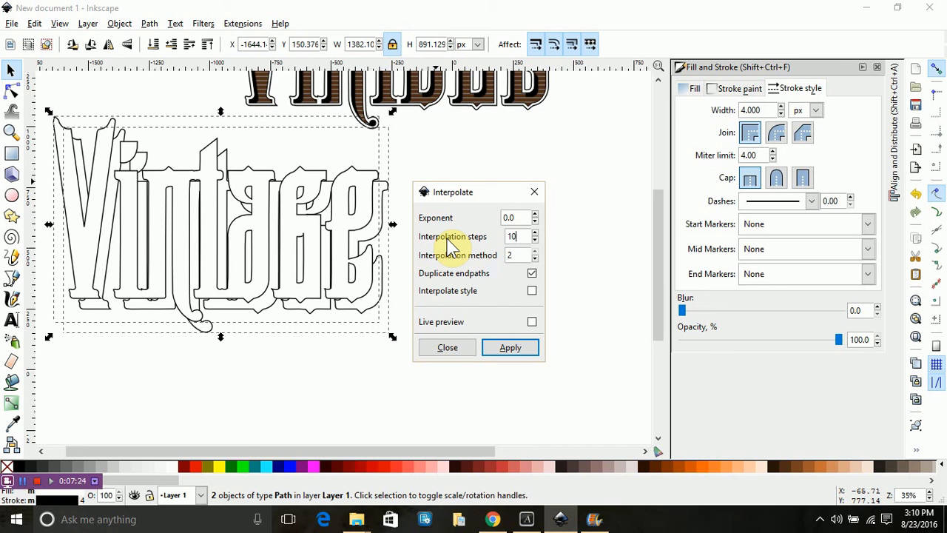
pyautogui.click(532, 321)
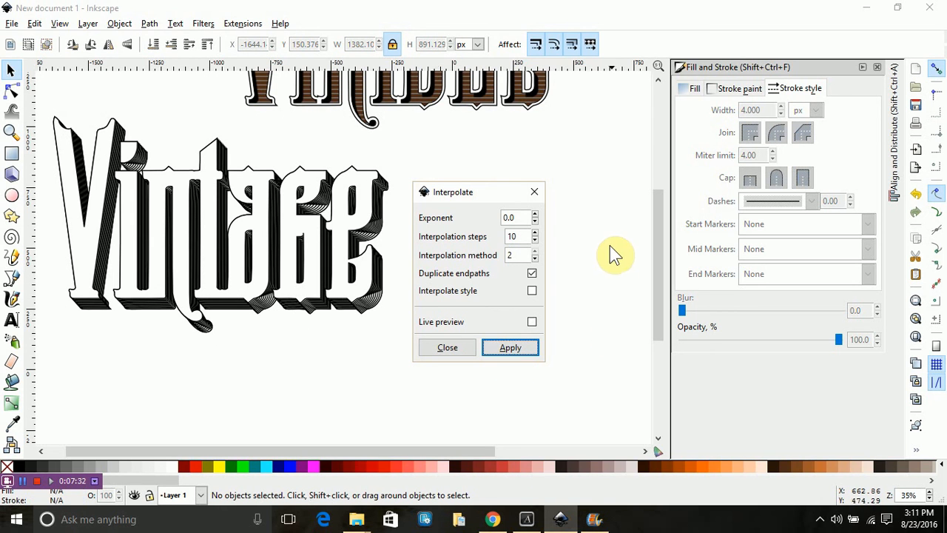
pyautogui.click(534, 192)
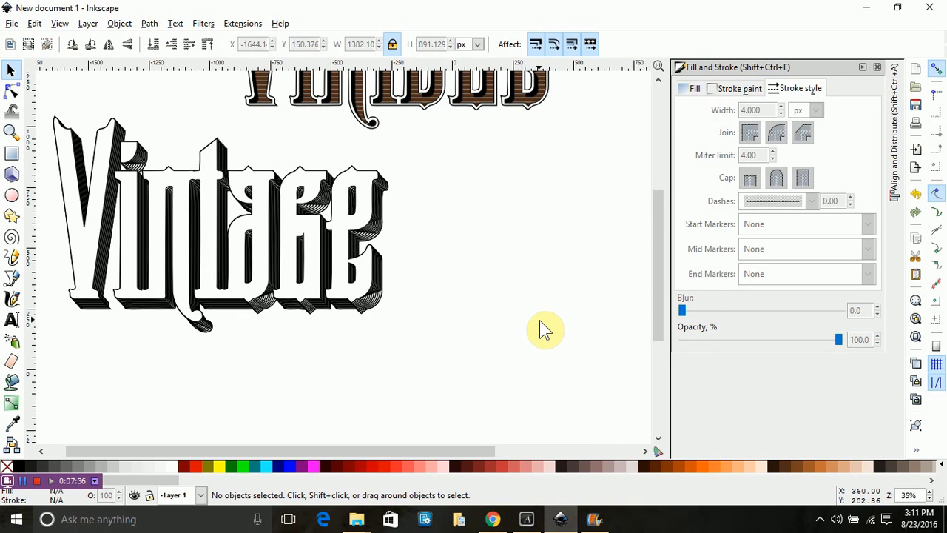
# - Move the interpolated outline group onto the brown striped Vintage word and align its front face with the word's outer outline
pyautogui.scroll(-1, 546, 328)
pyautogui.scroll(-1, 542, 330)
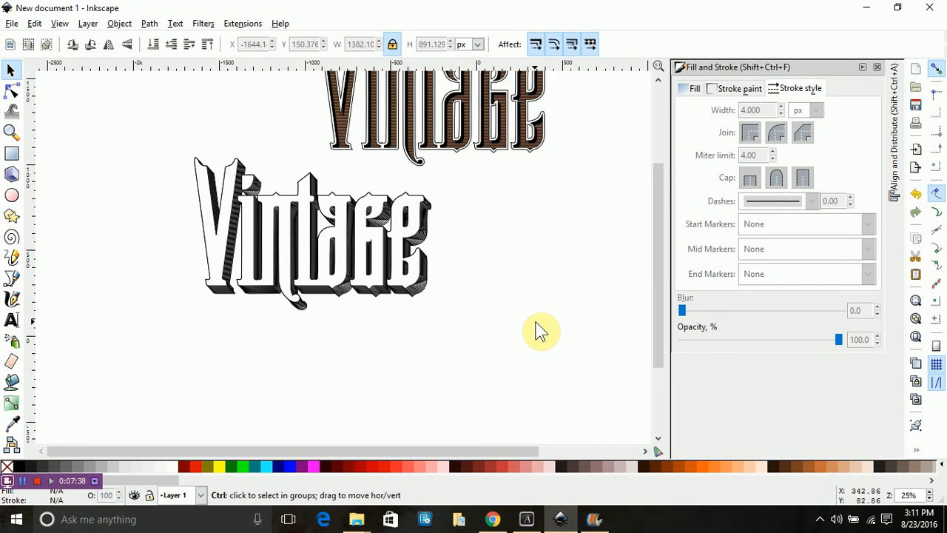
pyautogui.moveTo(340, 251); pyautogui.dragTo(525, 286)
pyautogui.scroll(2, 522, 285)
pyautogui.scroll(2, 522, 285)
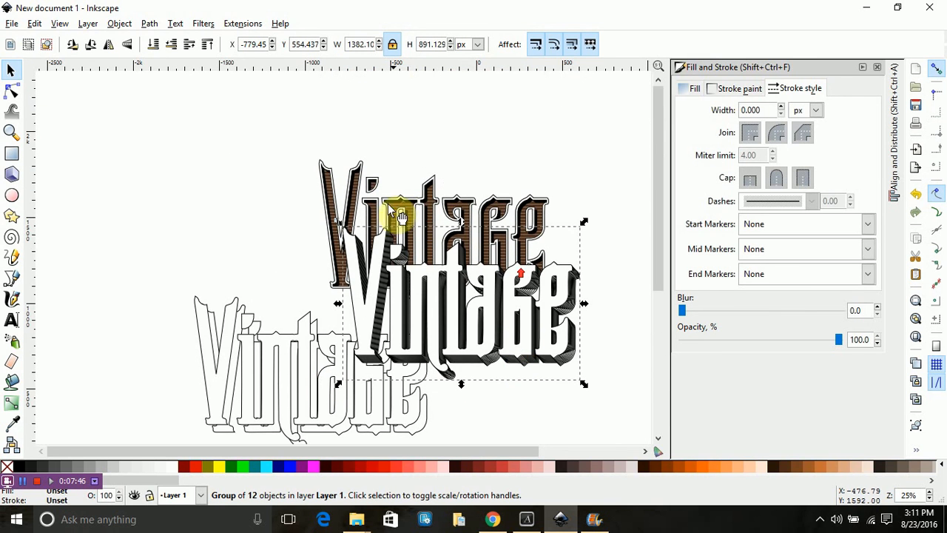
pyautogui.keyDown('ctrl'); pyautogui.scroll(2, 370, 237); pyautogui.keyUp('ctrl')
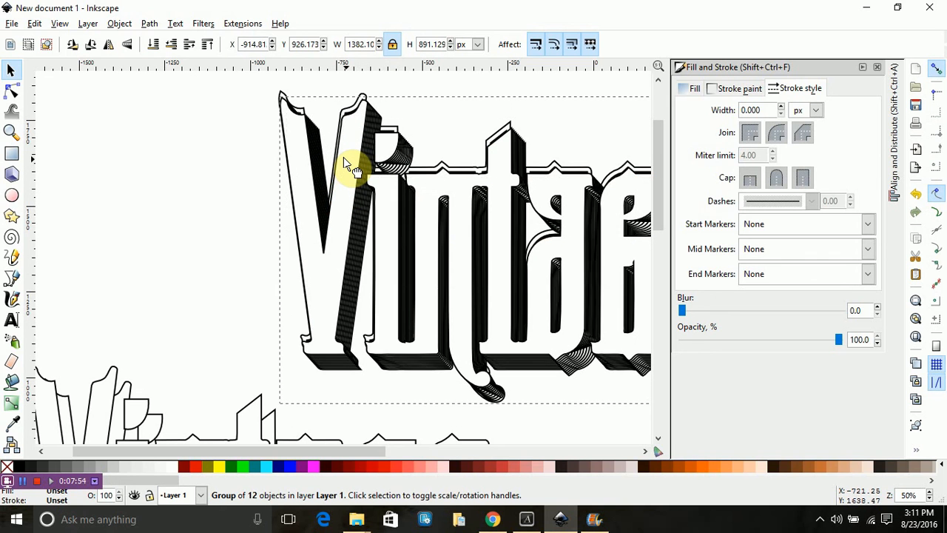
pyautogui.moveTo(343, 157); pyautogui.dragTo(345, 152)
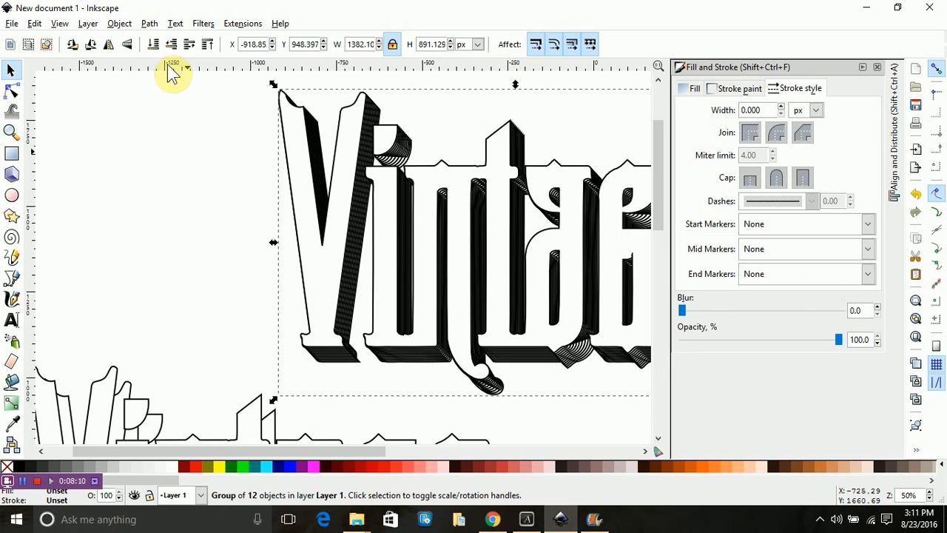
# - Send the interpolated extrusion group to the back behind the striped word and delete the two leftover Vintage outlines
pyautogui.click(153, 45)
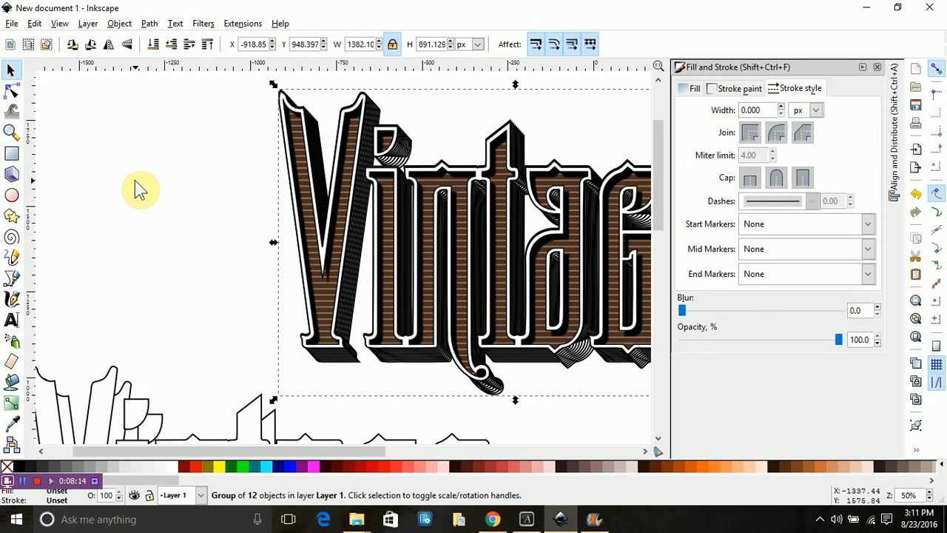
pyautogui.scroll(-2, 139, 187)
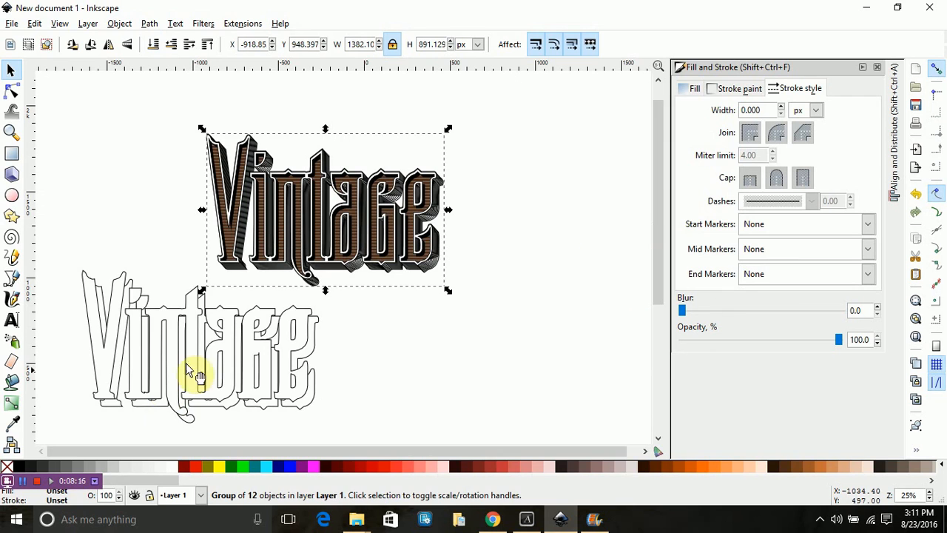
pyautogui.click(116, 334)
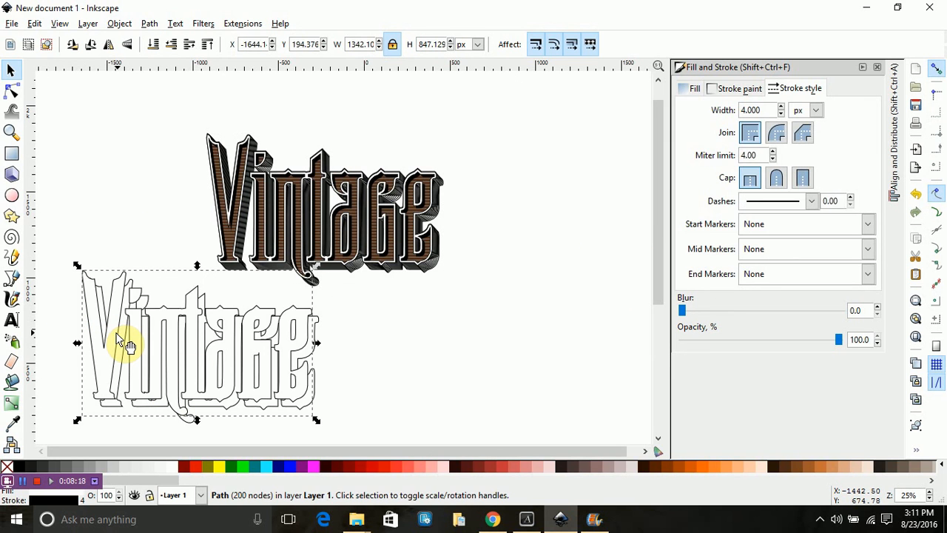
pyautogui.press('Escape')
pyautogui.click(143, 342)
pyautogui.press('Delete')
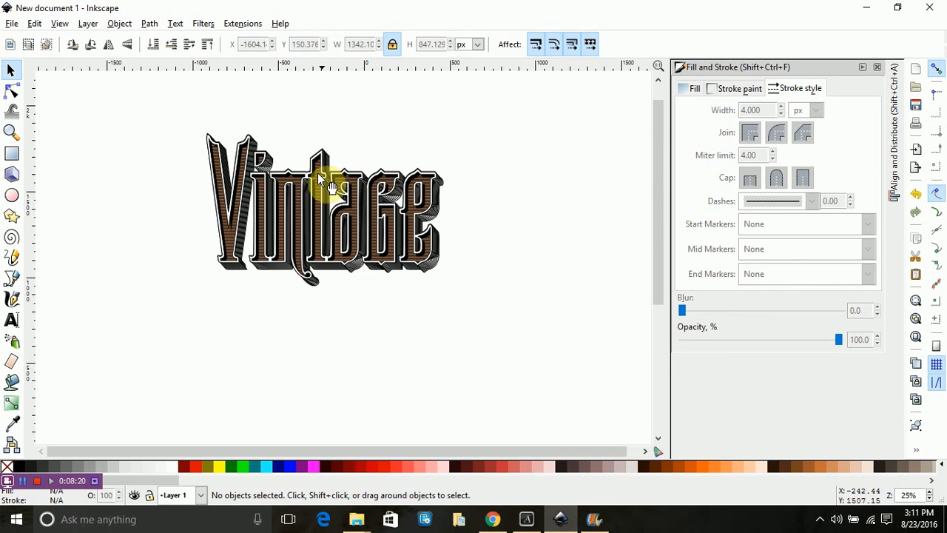
# - Recolour the interpolated extrusion group behind the letters with a dark orange fill
pyautogui.scroll(2, 321, 180)
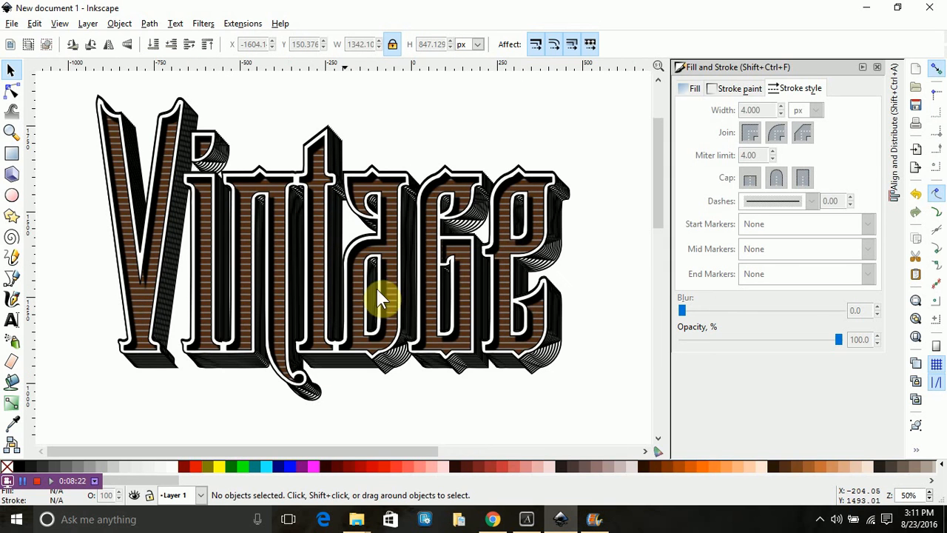
pyautogui.click(391, 372)
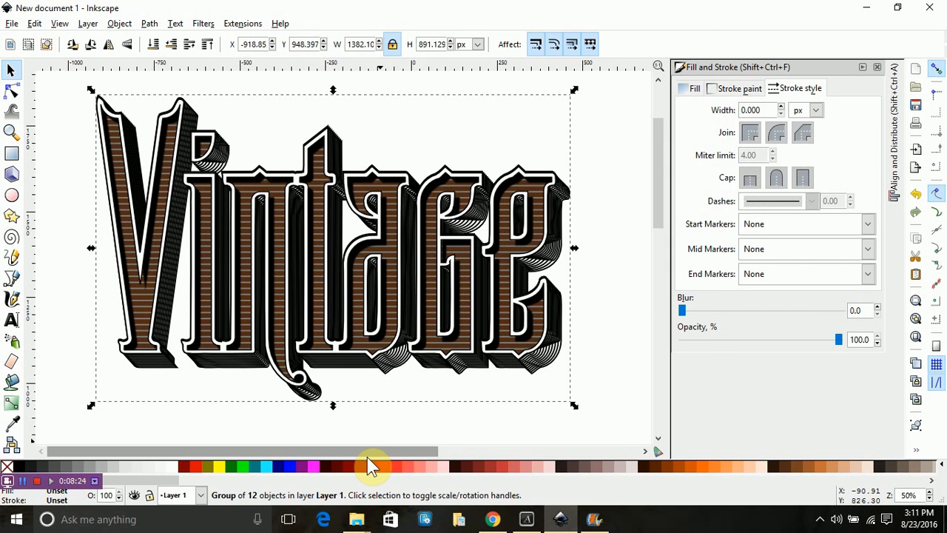
pyautogui.click(437, 479)
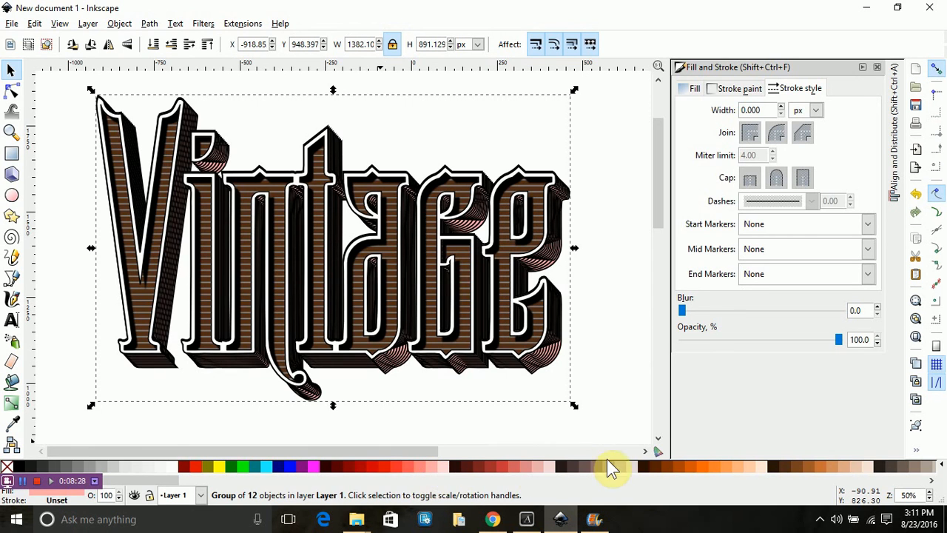
pyautogui.click(692, 465)
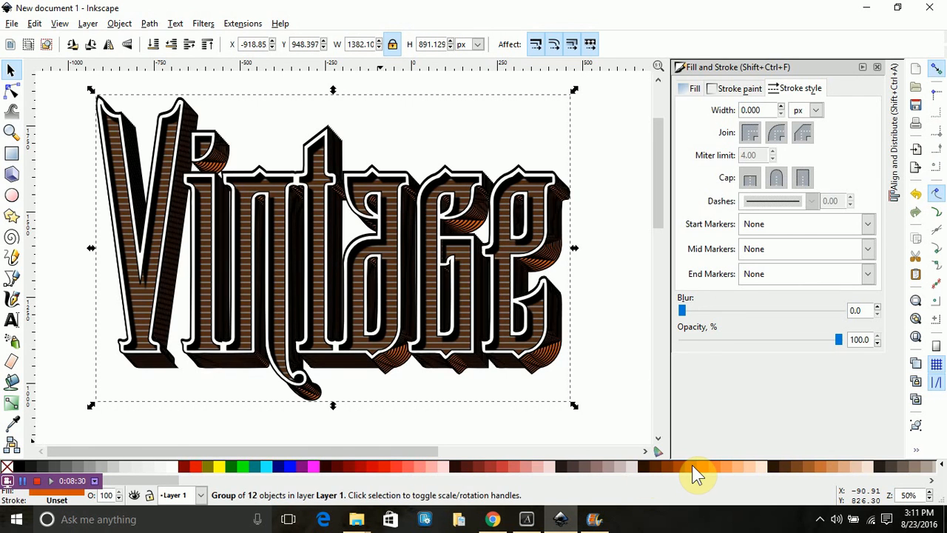
# - Draw a background rectangle about 2344 by 1249 px that covers the whole Vintage word with margin on all sides
pyautogui.keyDown('ctrl'); pyautogui.scroll(-2, 385, 381); pyautogui.keyUp('ctrl')
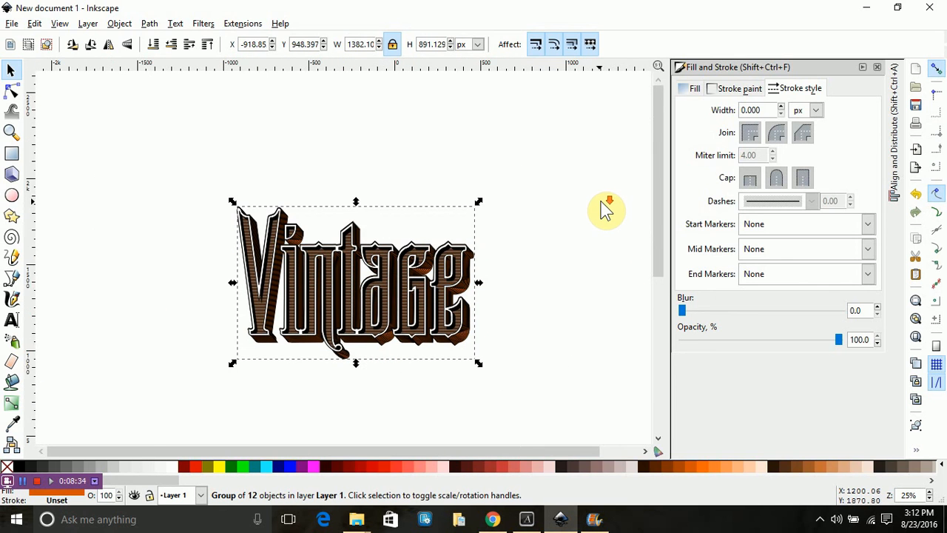
pyautogui.scroll(-1, 601, 207)
pyautogui.click(12, 153)
pyautogui.moveTo(152, 147); pyautogui.dragTo(555, 359)
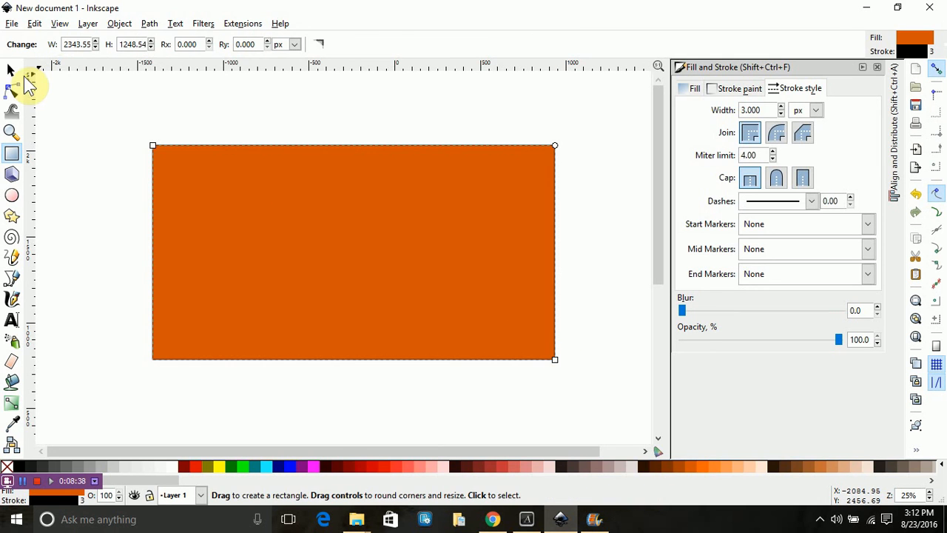
# - Send the rectangle to the back behind the Vintage lettering and fill it with black
pyautogui.click(11, 71)
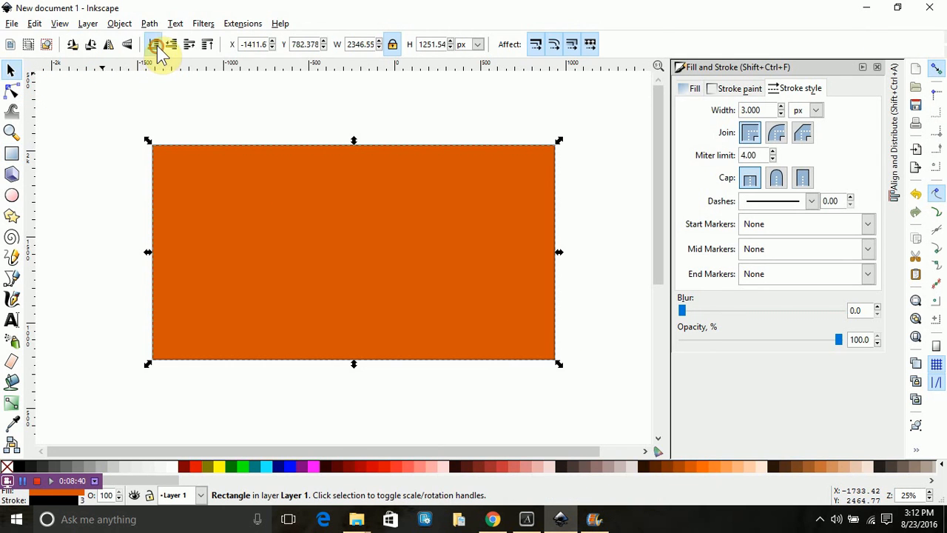
pyautogui.click(155, 45)
pyautogui.click(19, 466)
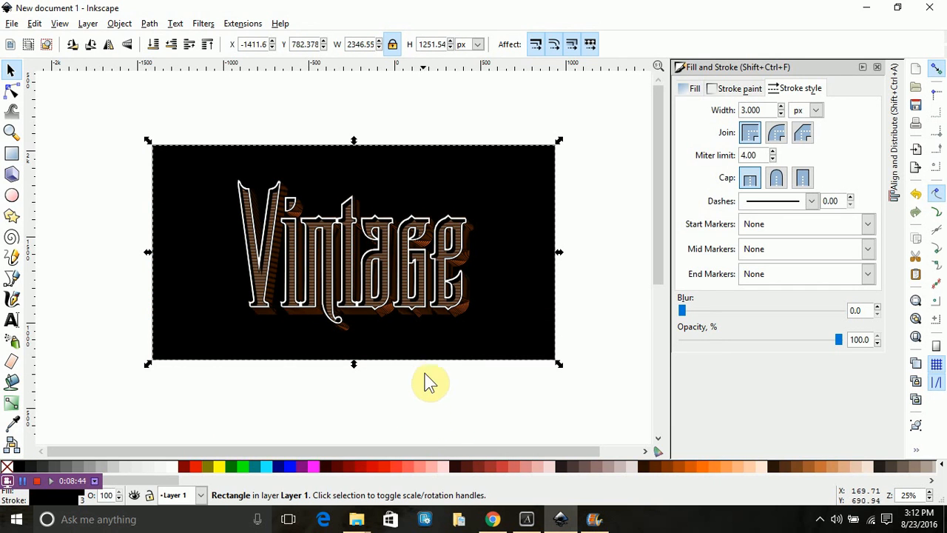
pyautogui.scroll(1, 425, 348)
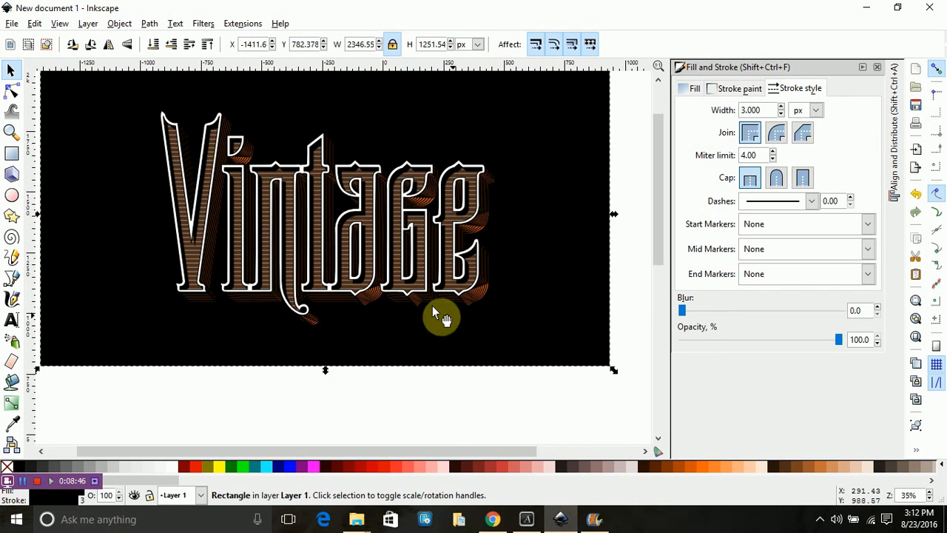
pyautogui.scroll(1, 330, 205)
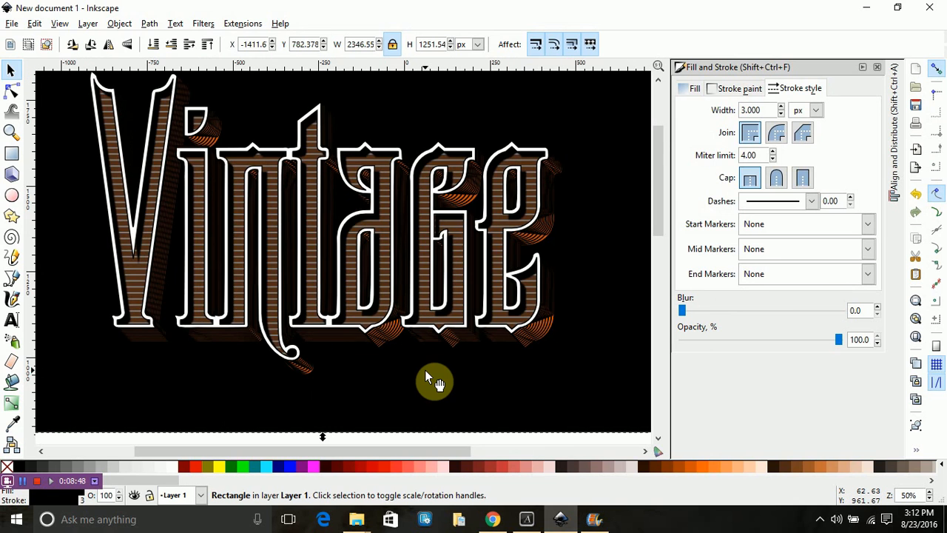